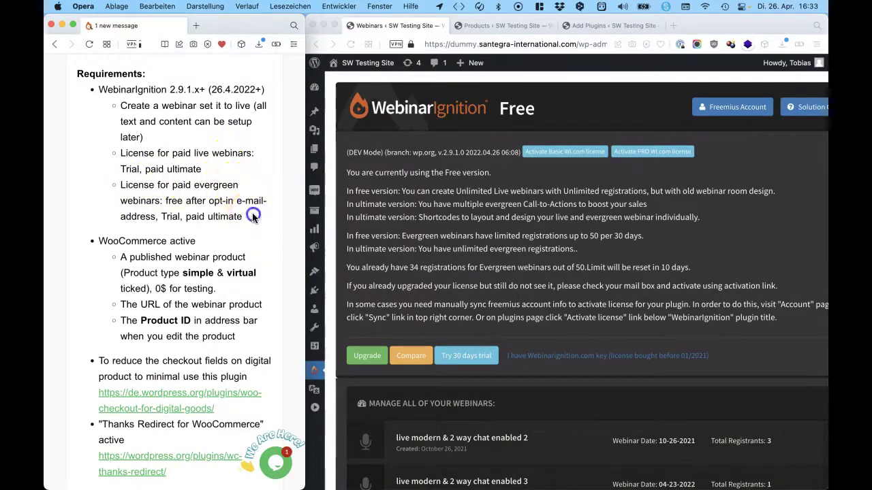
Review the license requirements for paid evergreen and paid live webinars in the requirements list.
{"action": "left_click_drag", "start_coordinate": [266, 223], "coordinate": [129, 179]}
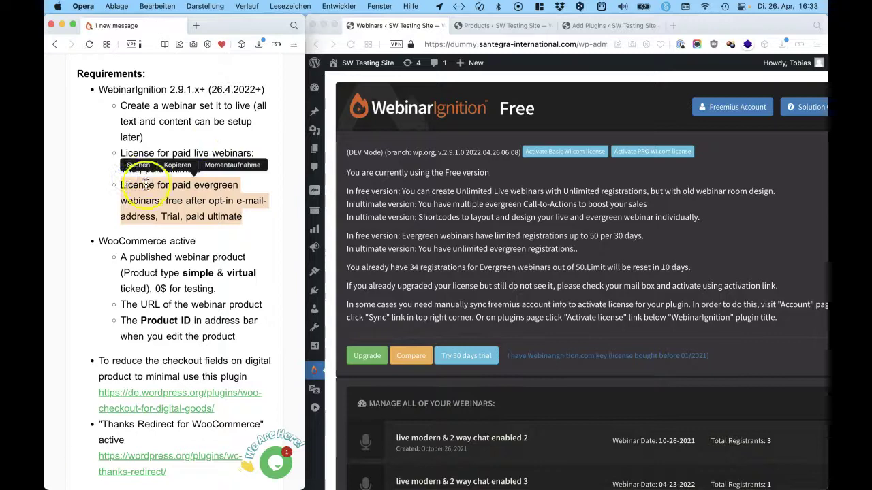
{"action": "left_click", "coordinate": [145, 179]}
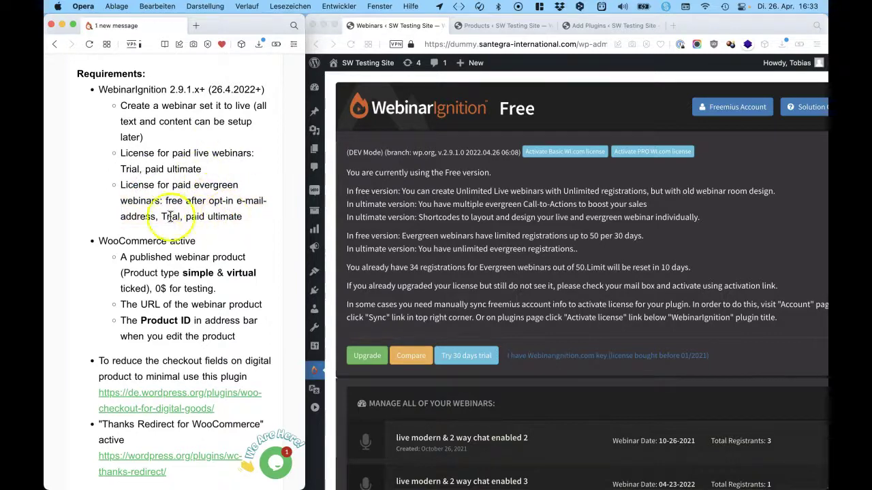
{"action": "left_click_drag", "start_coordinate": [202, 169], "coordinate": [126, 151]}
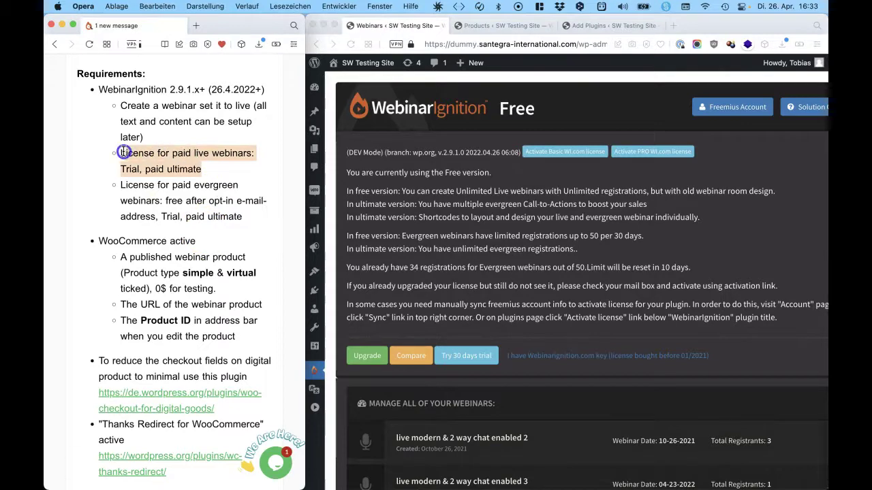
{"action": "key", "text": "super+c"}
{"action": "left_click", "coordinate": [124, 152]}
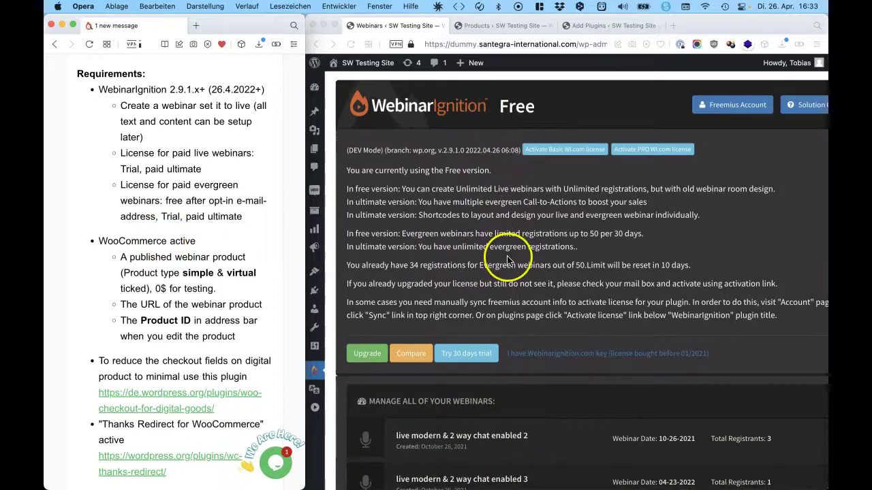
Start creating a new webinar from the end of the list of existing webinars.
{"action": "scroll", "coordinate": [510, 257], "scroll_direction": "down", "scroll_amount": 15}
{"action": "scroll", "coordinate": [507, 261], "scroll_direction": "down", "scroll_amount": 20}
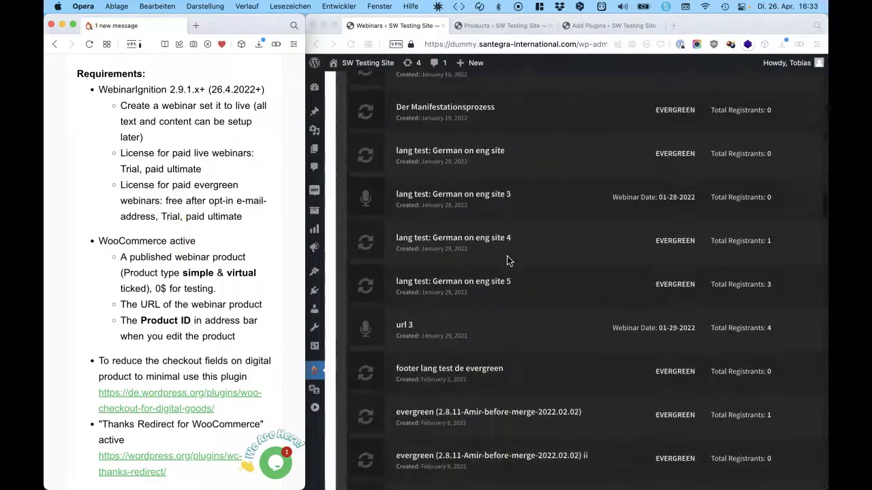
{"action": "scroll", "coordinate": [508, 259], "scroll_direction": "down", "scroll_amount": 20}
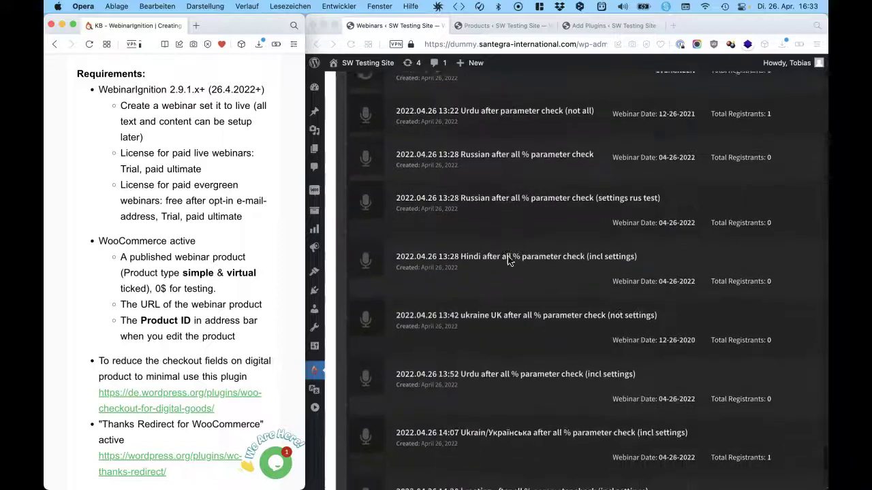
{"action": "left_click", "coordinate": [794, 418]}
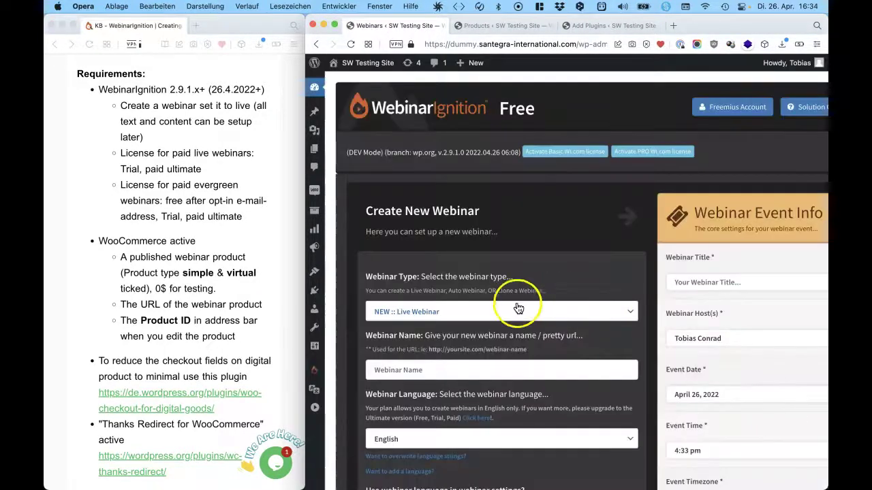
Check the available webinar languages and keep English selected for the new webinar.
{"action": "left_click", "coordinate": [453, 439]}
{"action": "left_click", "coordinate": [415, 369]}
{"action": "scroll", "coordinate": [426, 370], "scroll_direction": "down", "scroll_amount": 1}
{"action": "left_click", "coordinate": [404, 429]}
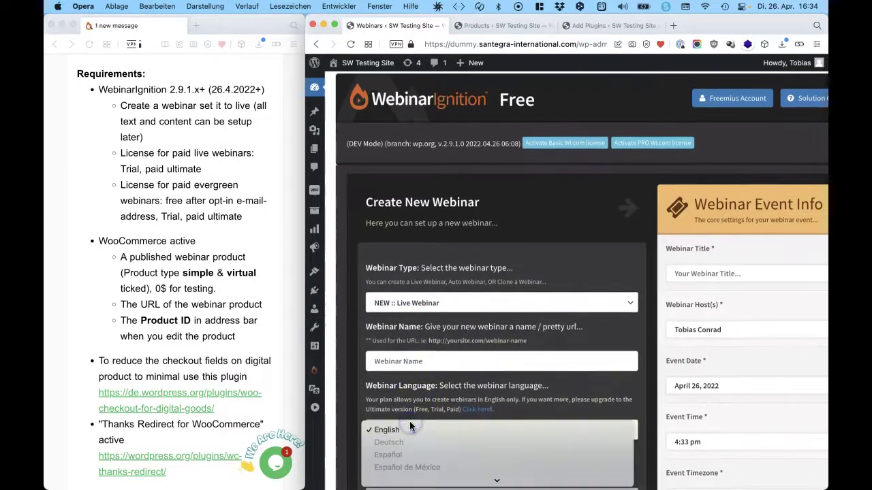
{"action": "left_click", "coordinate": [402, 432]}
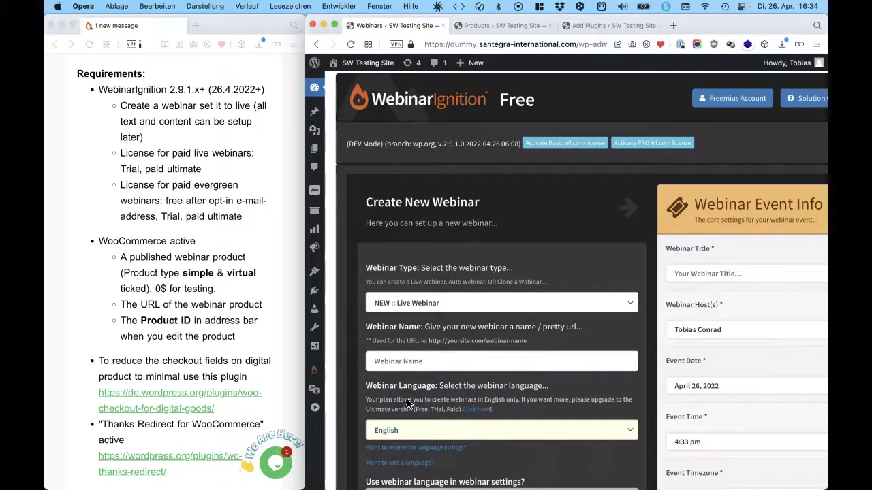
Set the webinar type to NEW :: Evergreen Webinar and enter "Paid Webinar 4" as both webinar name and title.
{"action": "left_click", "coordinate": [398, 303]}
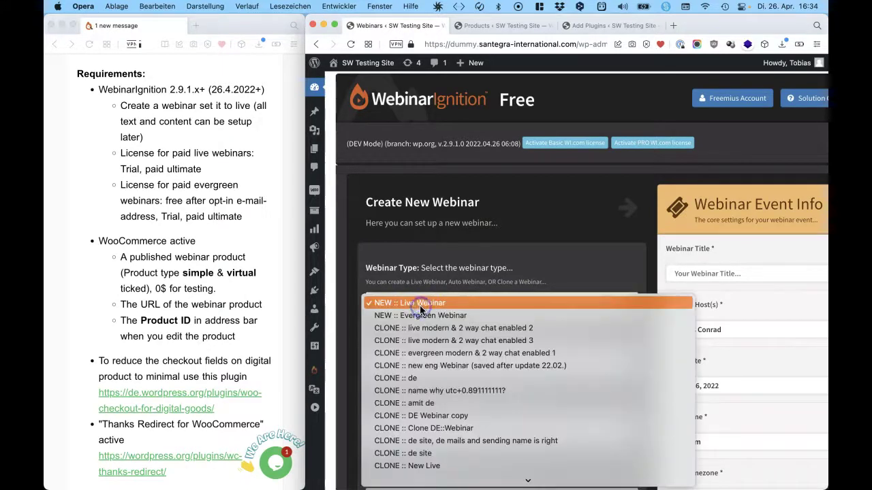
{"action": "left_click", "coordinate": [420, 317]}
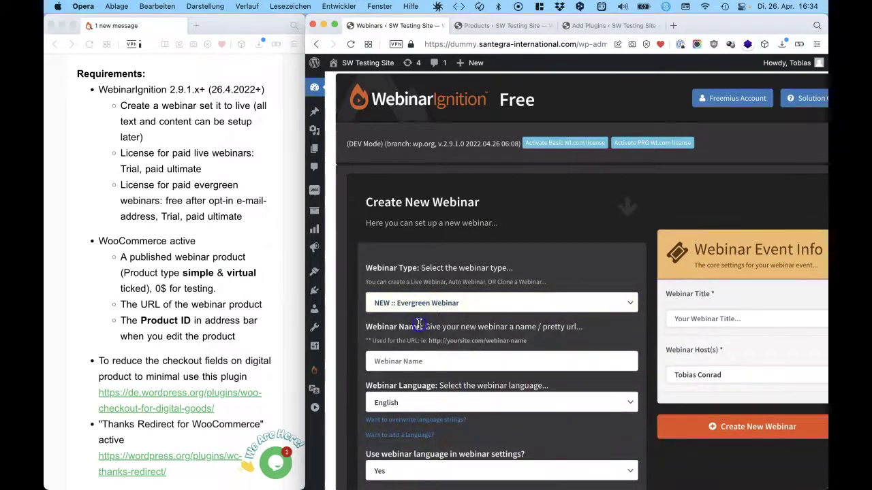
{"action": "scroll", "coordinate": [419, 323], "scroll_direction": "down", "scroll_amount": 5}
{"action": "left_click", "coordinate": [421, 191]}
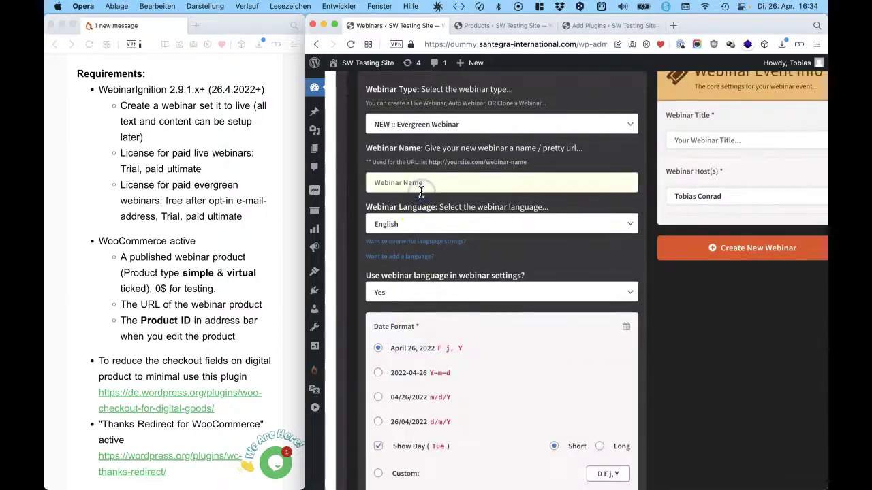
{"action": "key", "text": "super+shift+v"}
{"action": "left_click", "coordinate": [262, 339]}
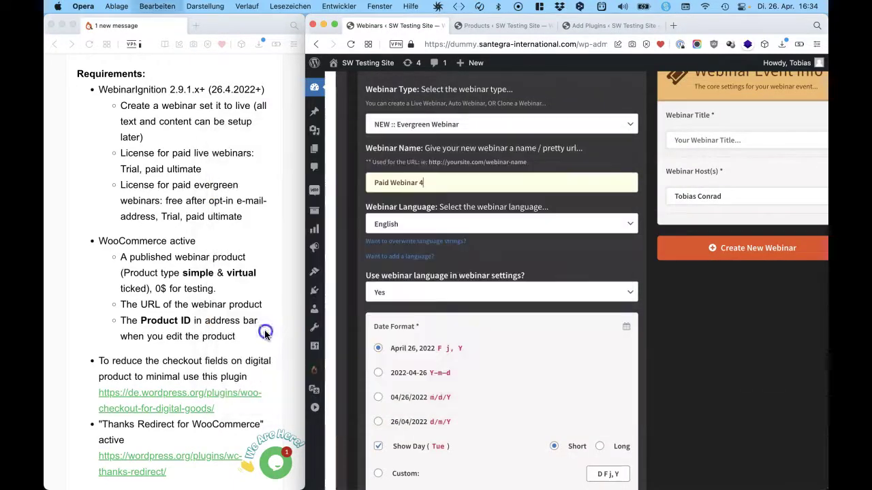
{"action": "left_click", "coordinate": [687, 138]}
{"action": "key", "text": "super+v"}
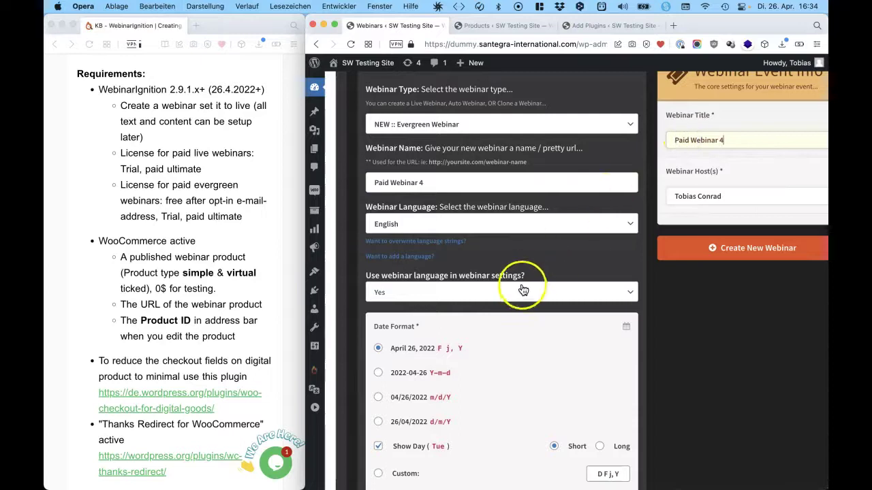
Create the new webinar and switch its status from draft to published.
{"action": "left_click", "coordinate": [741, 250]}
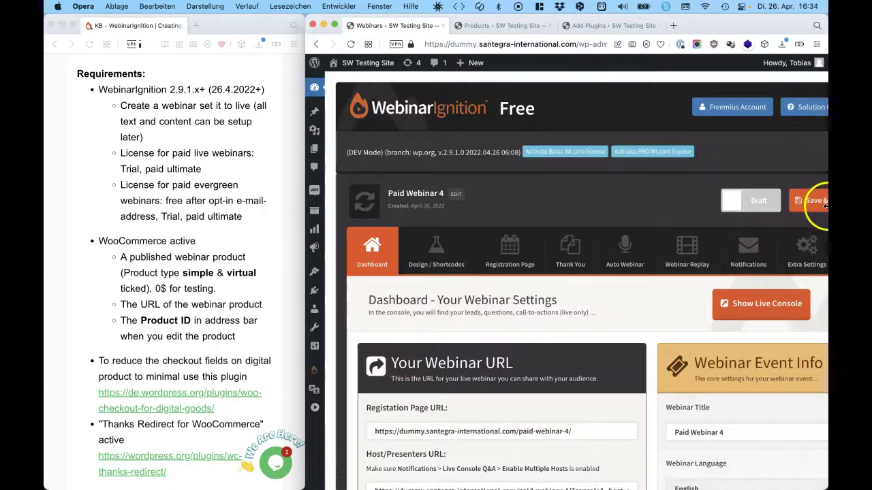
{"action": "left_click", "coordinate": [750, 201]}
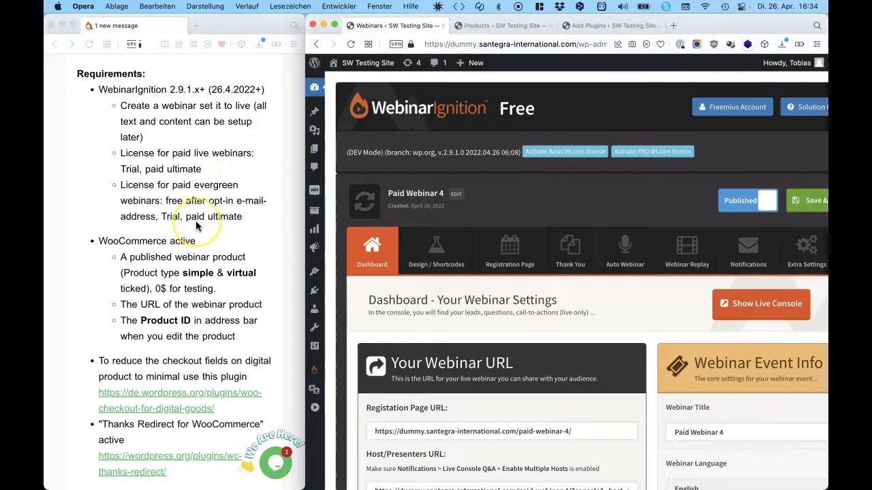
Add a new WooCommerce product titled "Paid Webinar 4 Product".
{"action": "scroll", "coordinate": [196, 226], "scroll_direction": "down", "scroll_amount": 3}
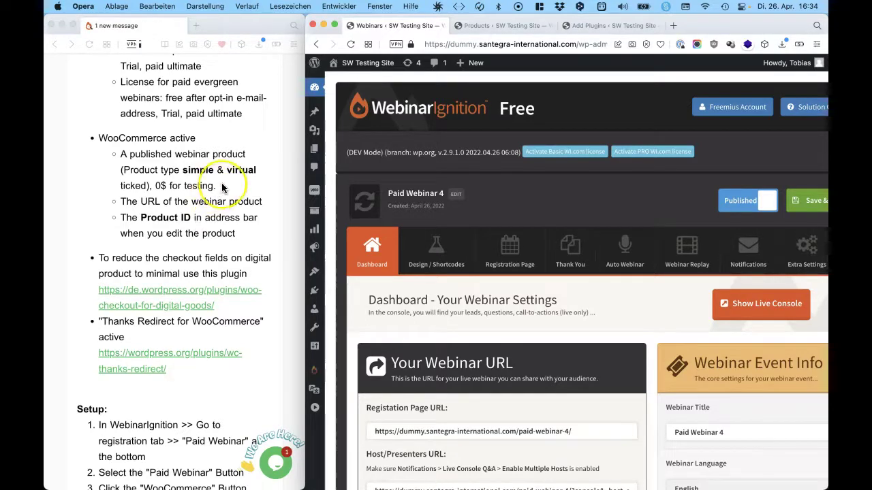
{"action": "left_click", "coordinate": [477, 26]}
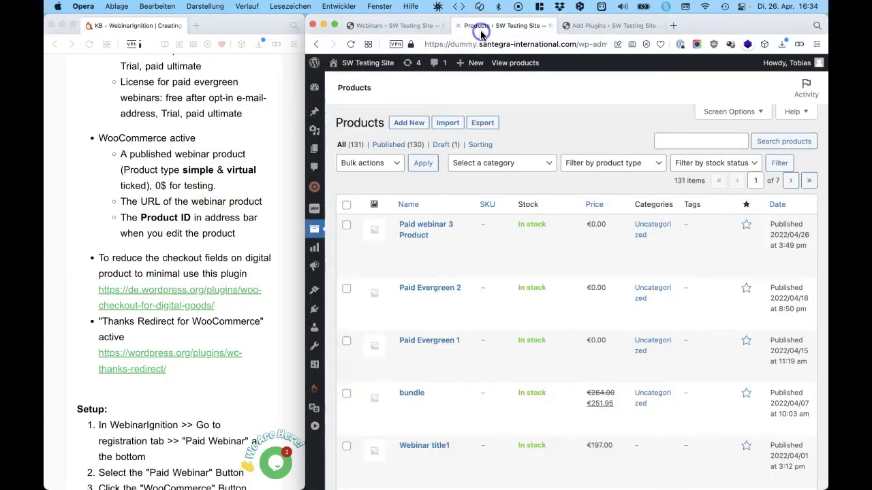
{"action": "left_click", "coordinate": [412, 126]}
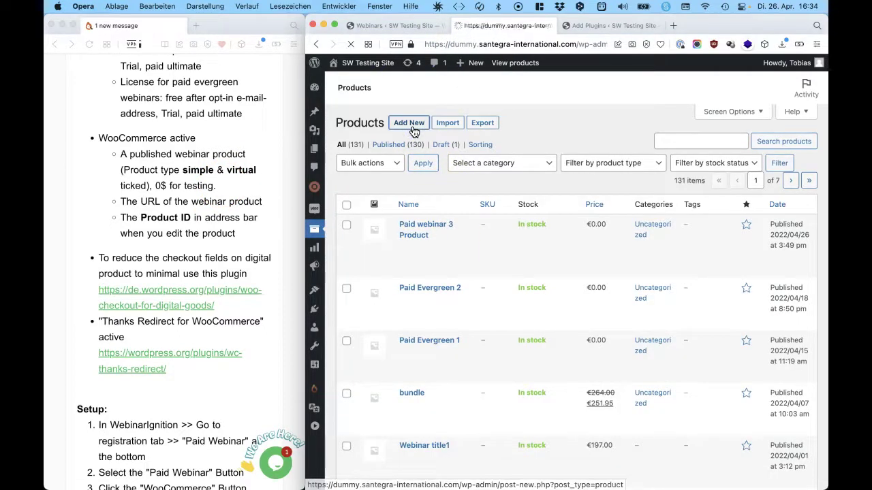
{"action": "type", "text": "Paid Webinar 4"}
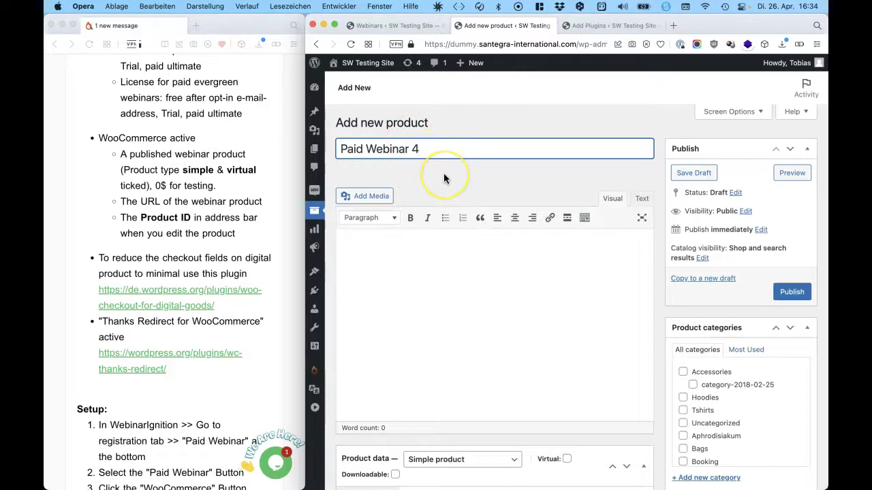
{"action": "type", "text": " Product"}
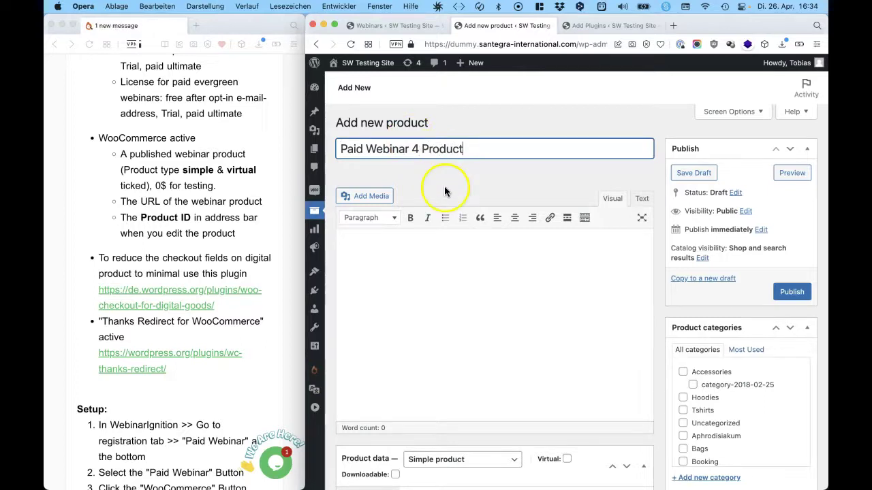
Publish the product as a virtual simple product with a regular price of €0.
{"action": "scroll", "coordinate": [453, 365], "scroll_direction": "down", "scroll_amount": 3}
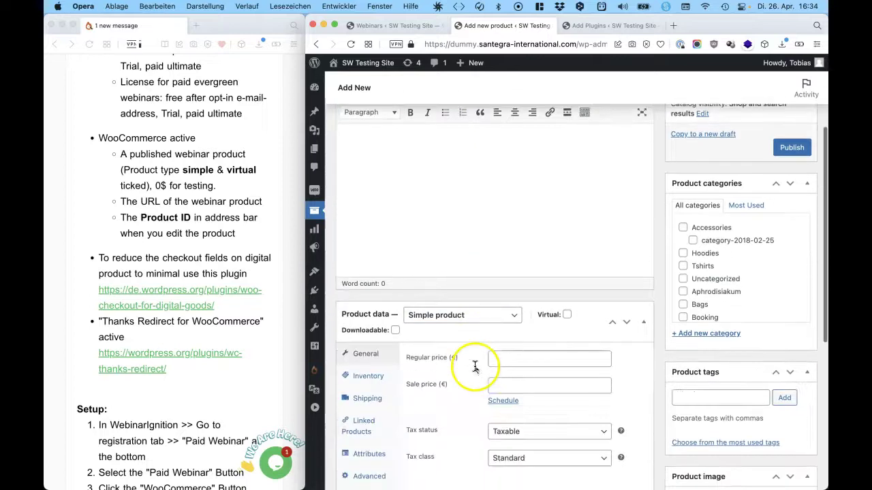
{"action": "left_click", "coordinate": [567, 315]}
{"action": "scroll", "coordinate": [415, 384], "scroll_direction": "down", "scroll_amount": 2}
{"action": "left_click", "coordinate": [502, 290]}
{"action": "type", "text": "0"}
{"action": "left_click", "coordinate": [472, 326]}
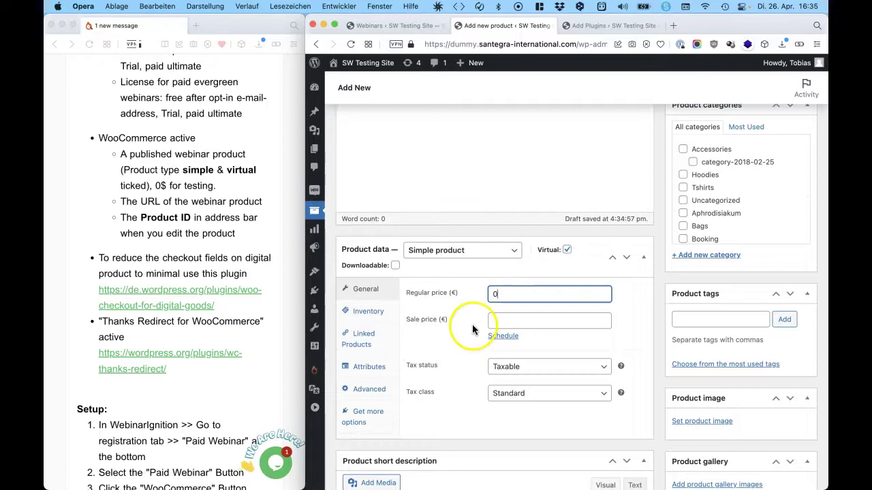
{"action": "scroll", "coordinate": [461, 341], "scroll_direction": "up", "scroll_amount": 5}
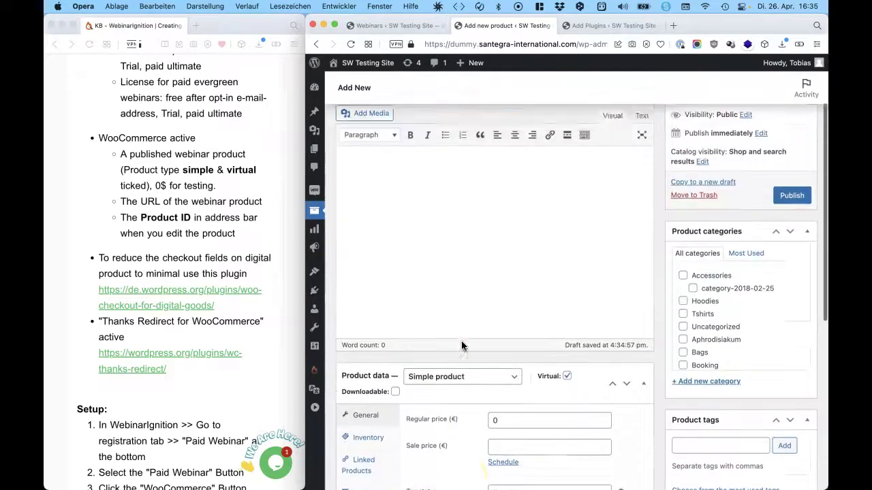
{"action": "left_click", "coordinate": [787, 252]}
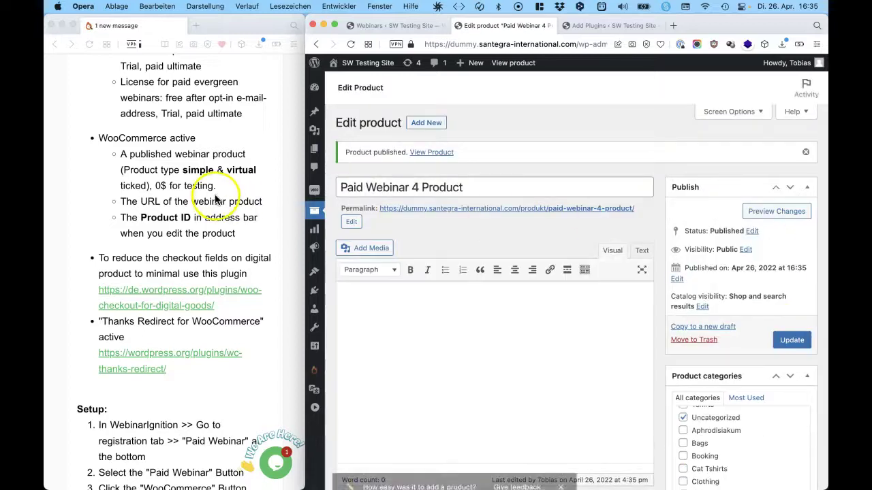
Copy the product's permalink address and paste it into the empty text document in BBEdit.
{"action": "right_click", "coordinate": [410, 208]}
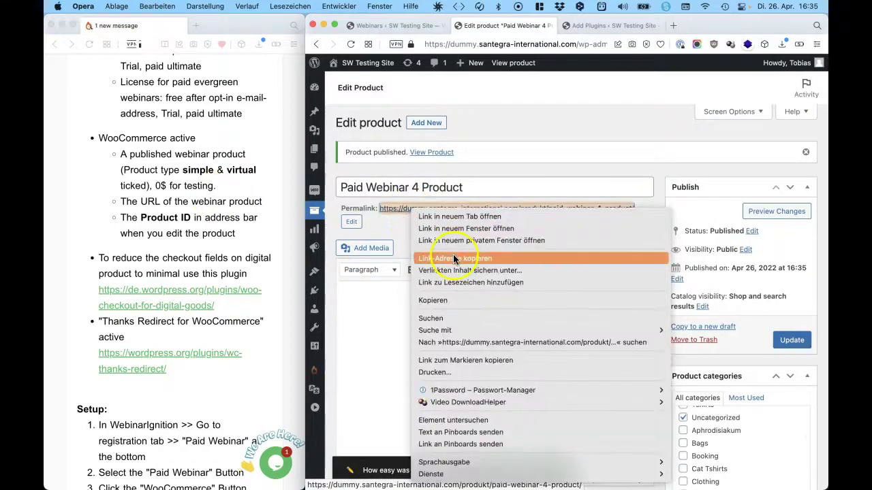
{"action": "left_click", "coordinate": [455, 259]}
{"action": "key", "text": "super+Tab"}
{"action": "key", "text": "Tab"}
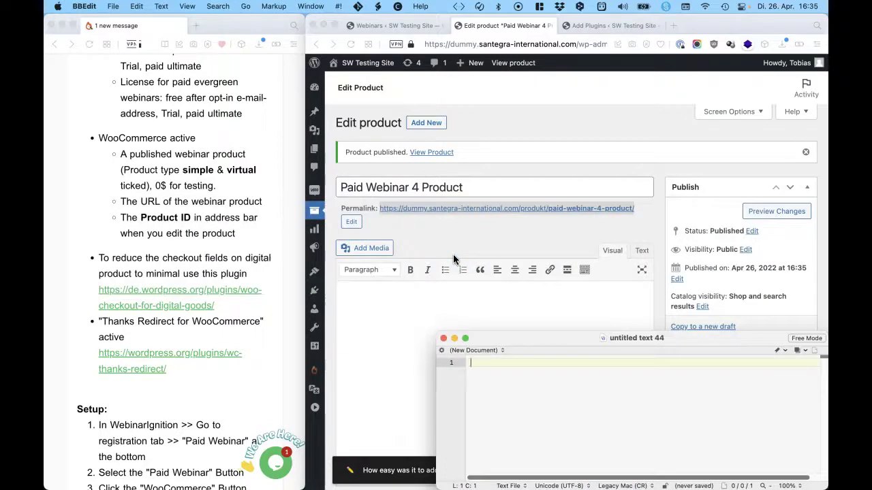
{"action": "type", "text": "https://dummy.santegra-international.com/produkt/paid-webinar-4-product/"}
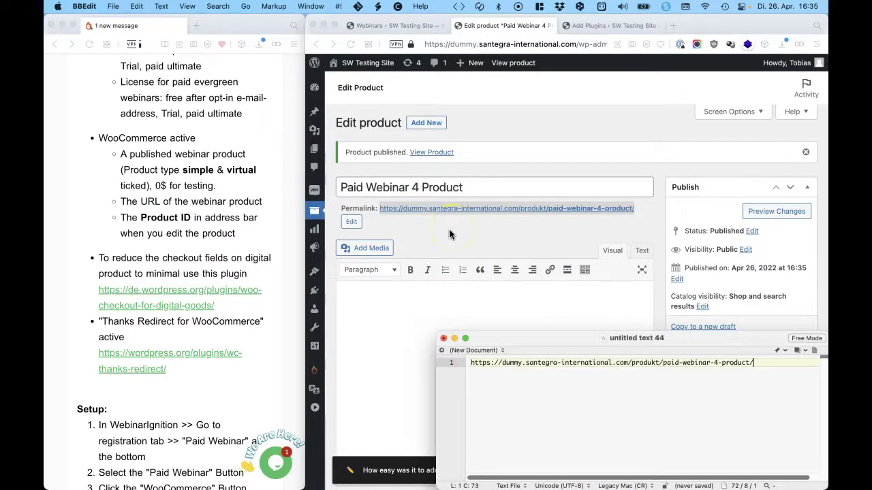
Copy the product ID 54767 from the product's edit URL and paste it on a new line in the BBEdit document.
{"action": "left_click", "coordinate": [505, 44]}
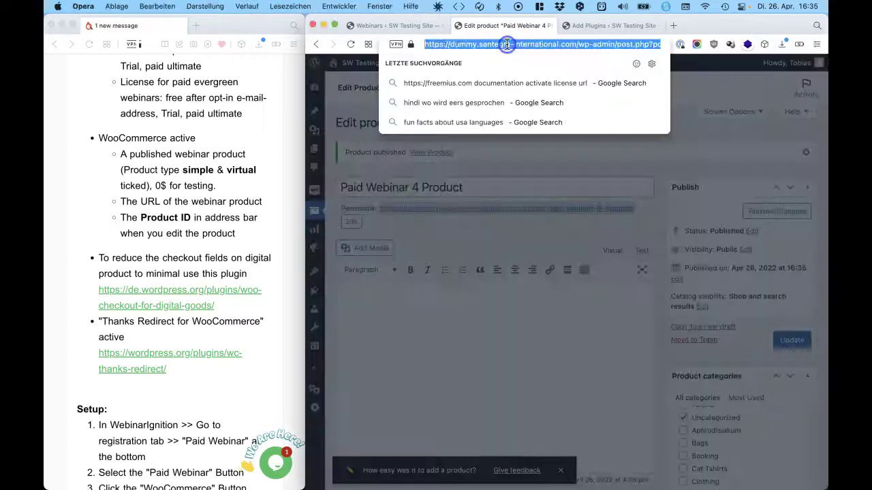
{"action": "key", "text": "Right"}
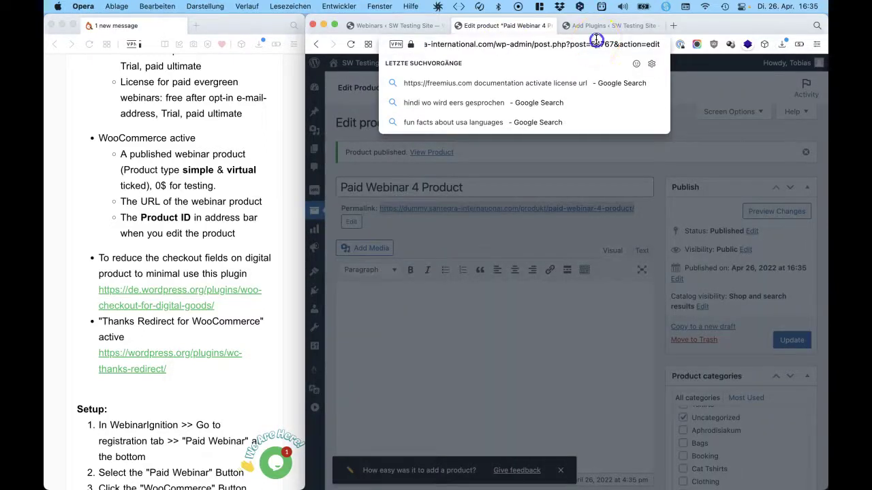
{"action": "left_click", "coordinate": [545, 353]}
{"action": "key", "text": "super+Tab"}
{"action": "key", "text": "Return"}
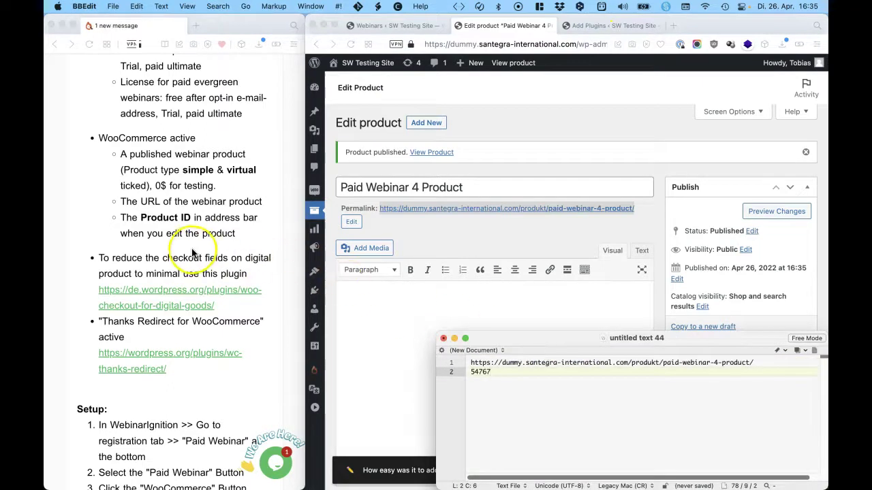
Search for "digital goods" in the site's Add Plugins page and activate Digital Goods for WooCommerce Checkout.
{"action": "left_click", "coordinate": [198, 254]}
{"action": "left_click", "coordinate": [110, 257]}
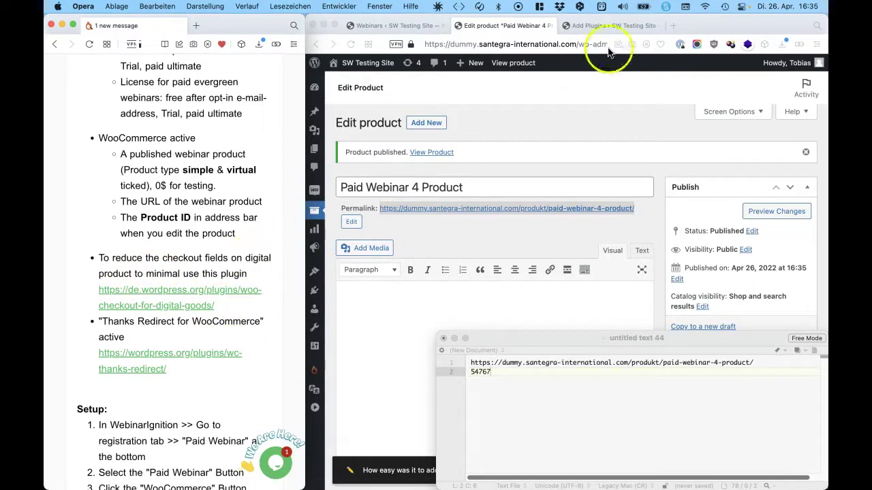
{"action": "left_click", "coordinate": [604, 27]}
{"action": "left_click", "coordinate": [671, 120]}
{"action": "type", "text": "digital goods"}
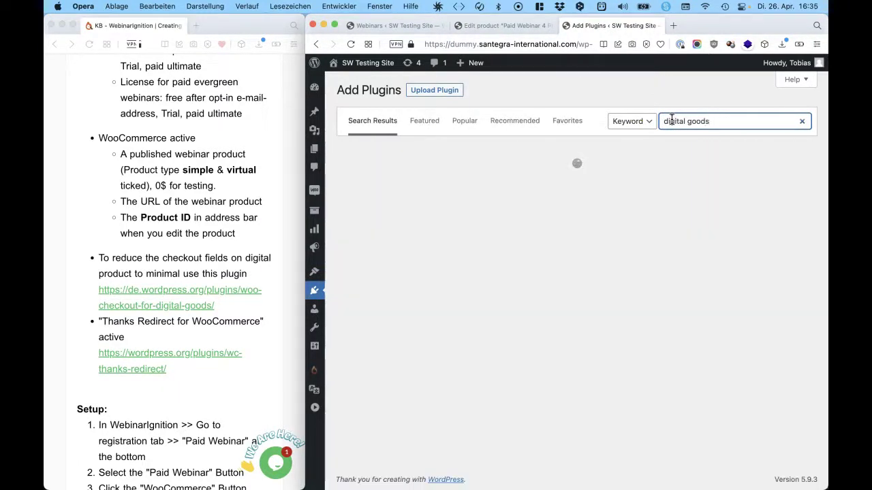
{"action": "left_click", "coordinate": [696, 216]}
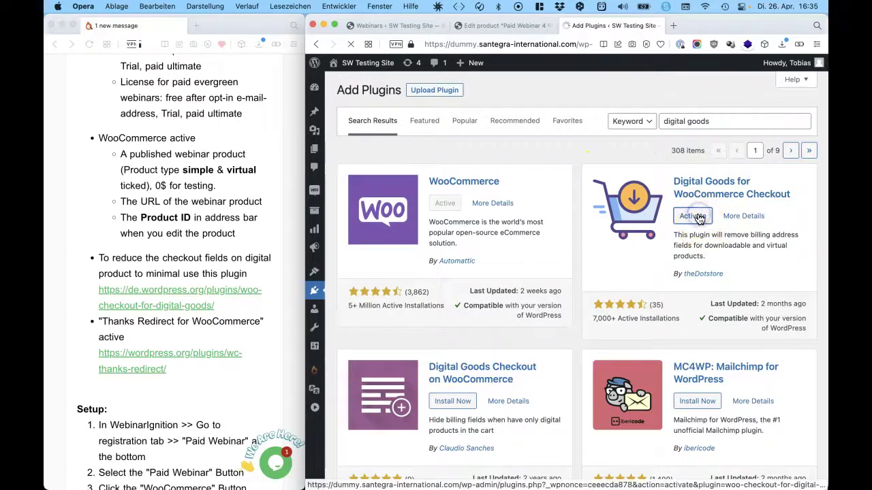
{"action": "left_click", "coordinate": [696, 213]}
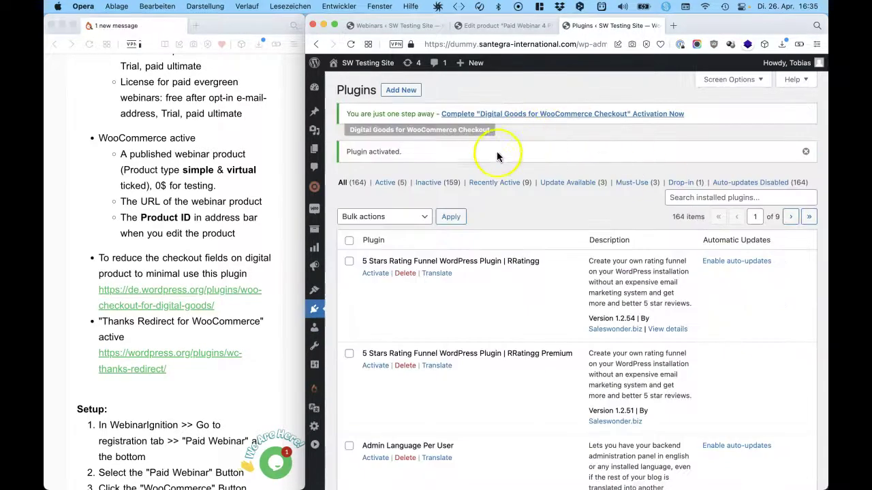
Open the settings of Digital Goods for WooCommerce Checkout from the active plugins list and skip the diagnostic tracking opt-in.
{"action": "mouse_move", "coordinate": [314, 315]}
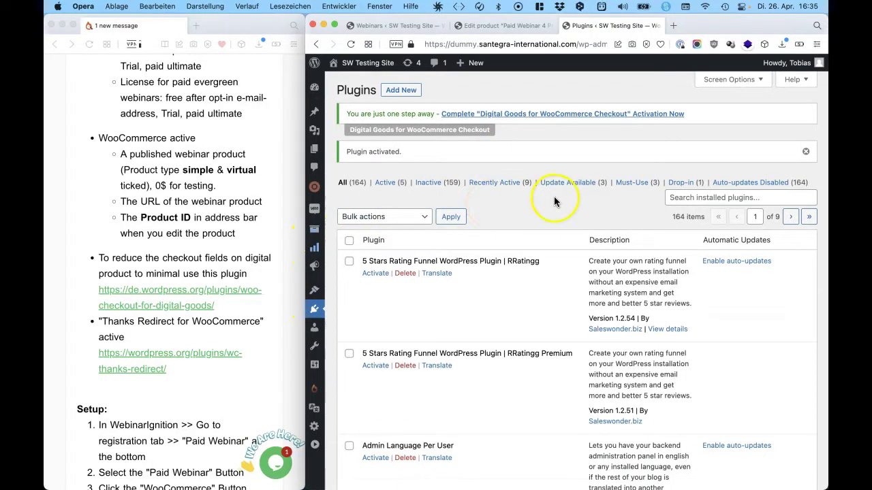
{"action": "left_click", "coordinate": [391, 183]}
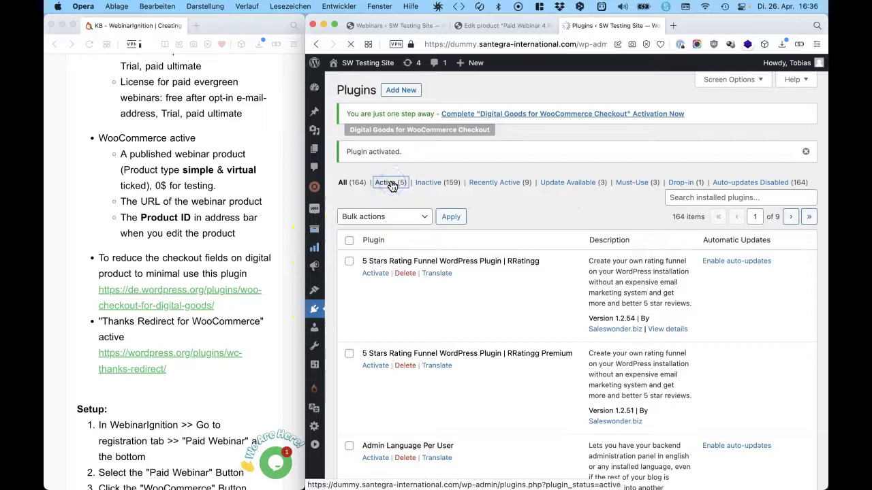
{"action": "left_click", "coordinate": [378, 243]}
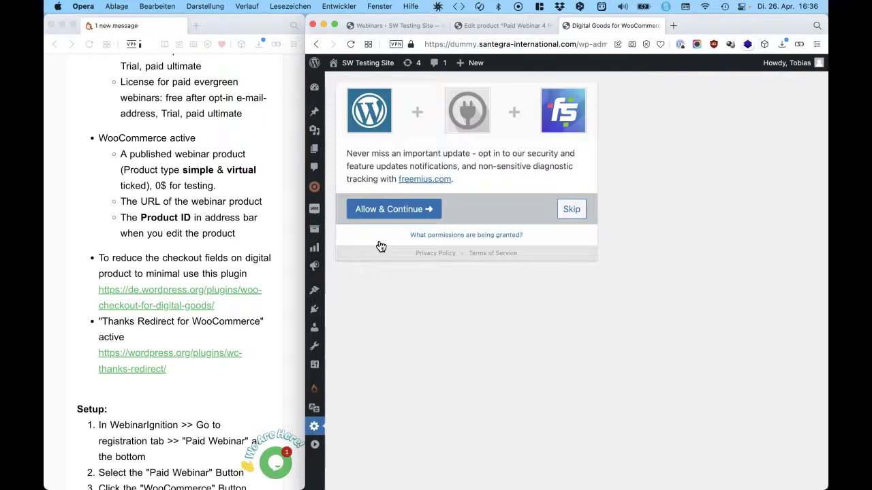
{"action": "left_click", "coordinate": [570, 213]}
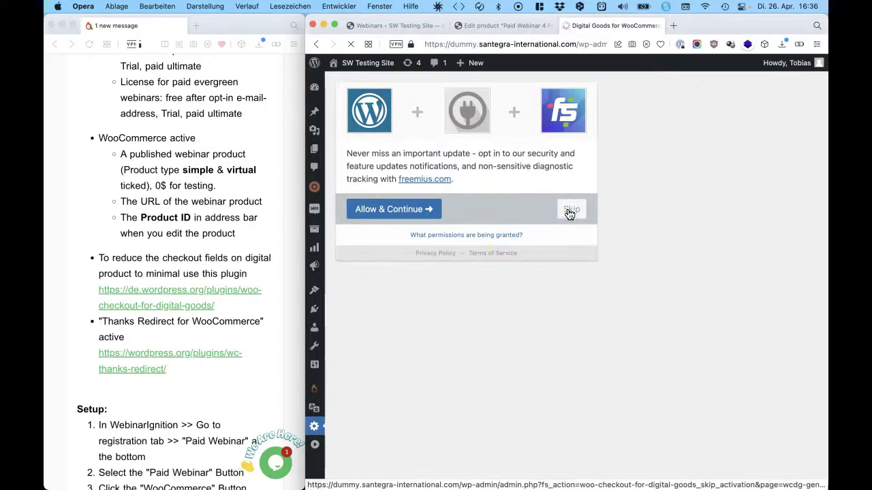
Review the checkout fields to exclude and the order note option for Digital Goods, and save the plugin settings.
{"action": "scroll", "coordinate": [569, 214], "scroll_direction": "down", "scroll_amount": 5}
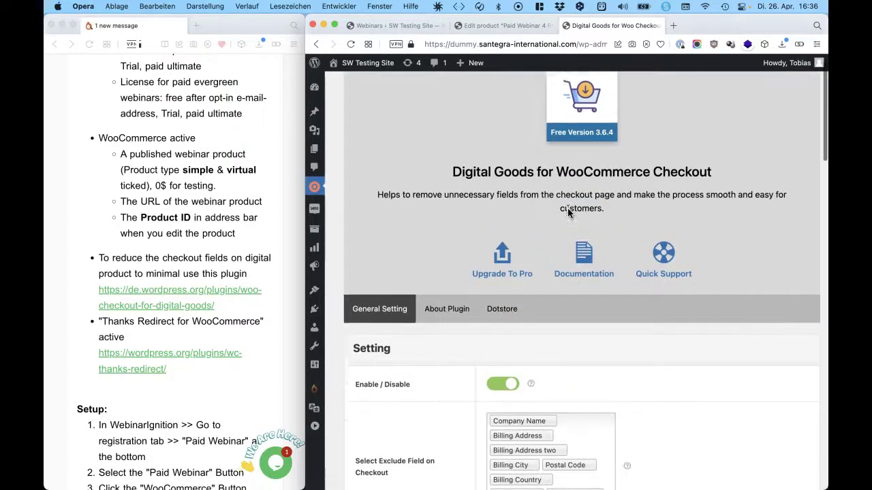
{"action": "left_click_drag", "start_coordinate": [363, 334], "coordinate": [427, 363]}
{"action": "left_click", "coordinate": [427, 362]}
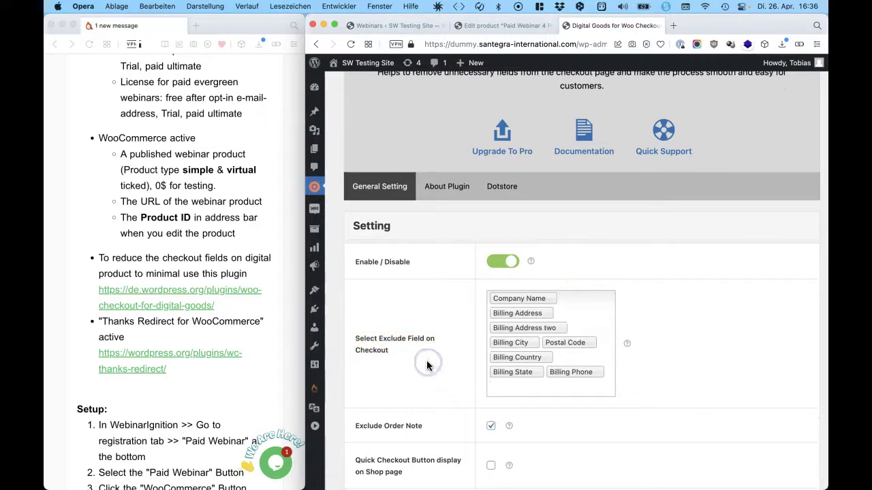
{"action": "left_click", "coordinate": [504, 386]}
{"action": "scroll", "coordinate": [506, 385], "scroll_direction": "down", "scroll_amount": 7}
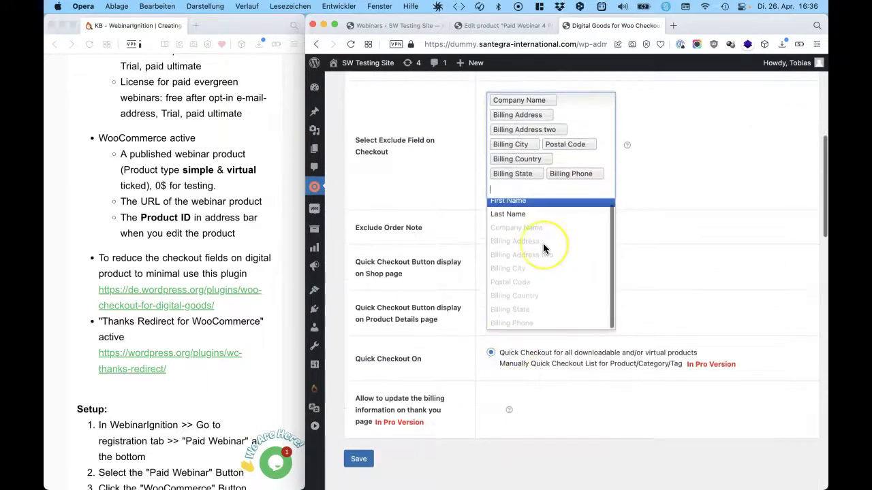
{"action": "left_click", "coordinate": [660, 195]}
{"action": "left_click", "coordinate": [490, 227]}
{"action": "left_click", "coordinate": [364, 461]}
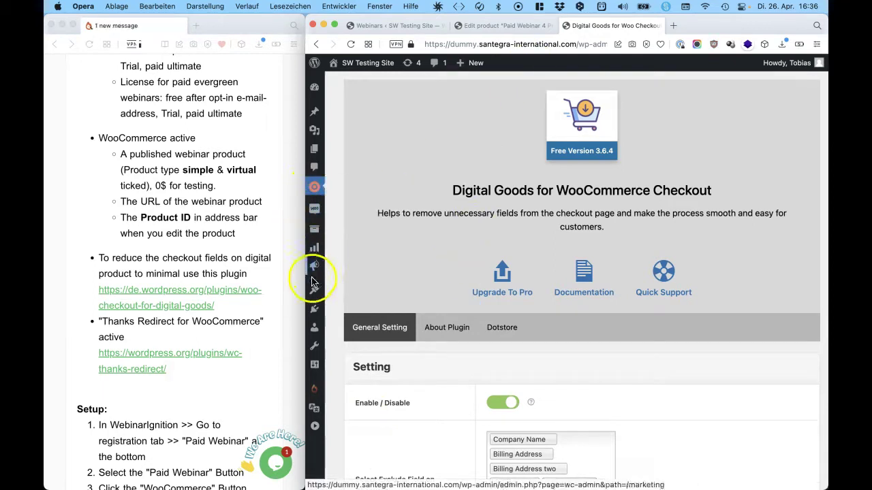
Search for "Thanks Redirect for WooCommerce" among the plugins to add, activate it and list the active plugins.
{"action": "mouse_move", "coordinate": [313, 309]}
{"action": "left_click", "coordinate": [365, 346]}
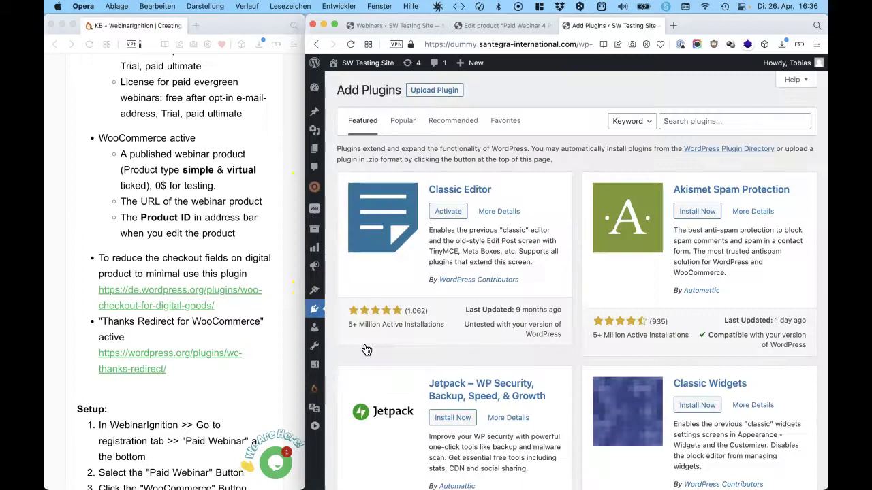
{"action": "left_click_drag", "start_coordinate": [262, 321], "coordinate": [106, 329]}
{"action": "left_click", "coordinate": [751, 121]}
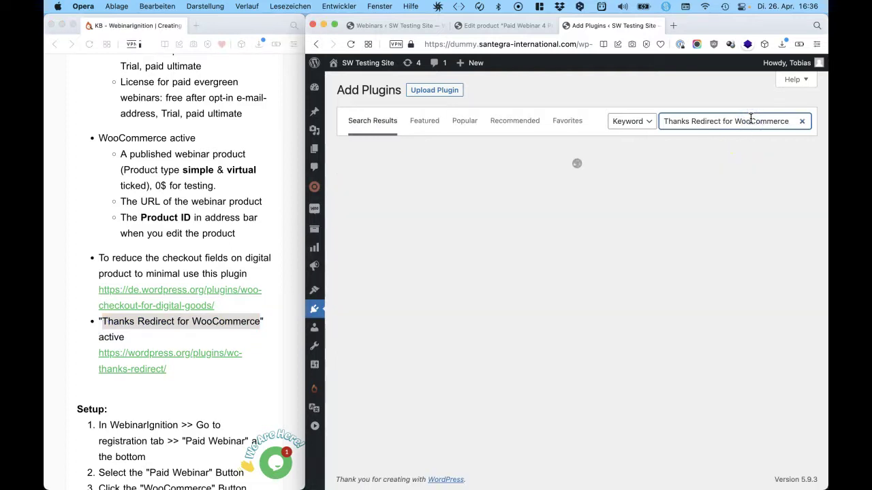
{"action": "left_click", "coordinate": [448, 217]}
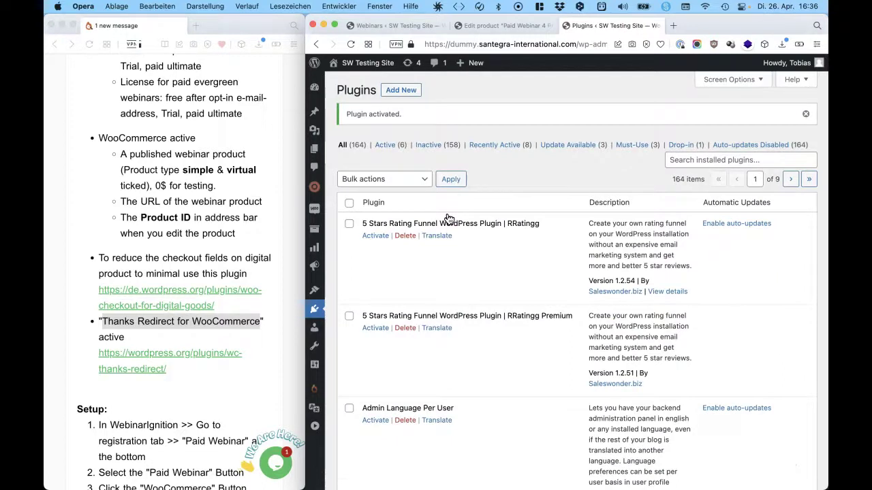
{"action": "left_click", "coordinate": [387, 145]}
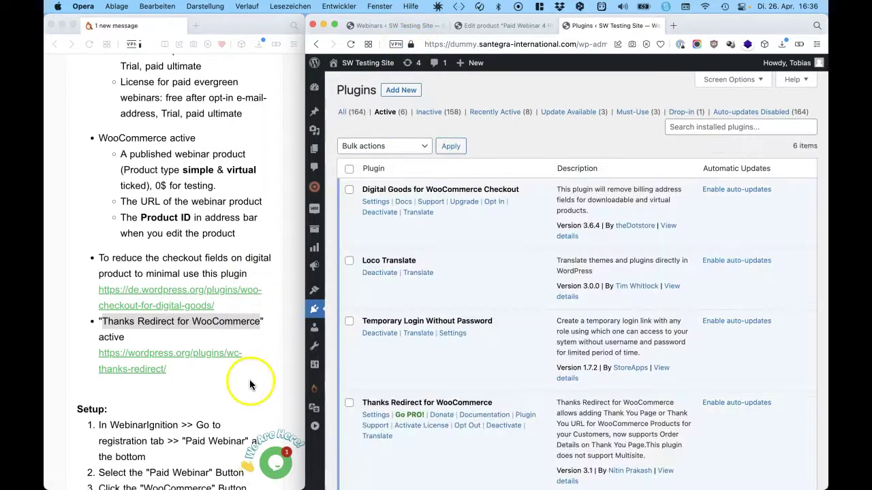
In the Paid Webinar 4 registration page settings, set the Paid Status to Paid Webinar and the Payment Provider to WooCommerce.
{"action": "scroll", "coordinate": [249, 385], "scroll_direction": "down", "scroll_amount": 5}
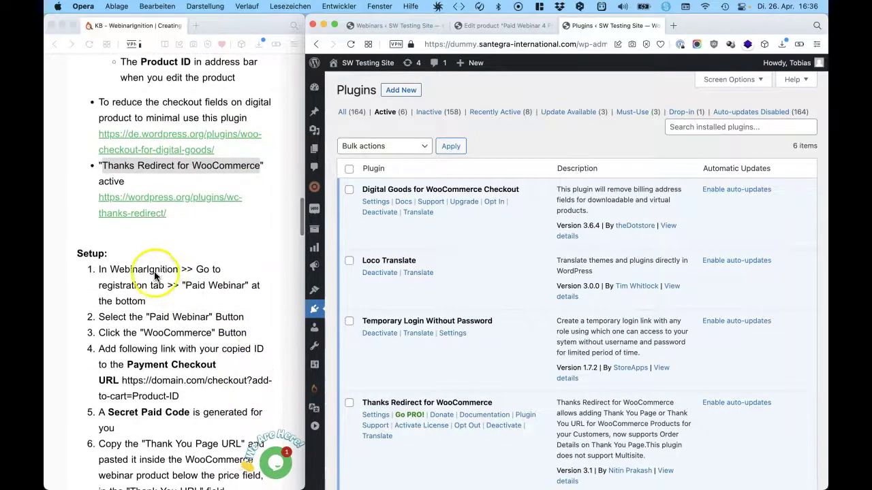
{"action": "left_click", "coordinate": [402, 26]}
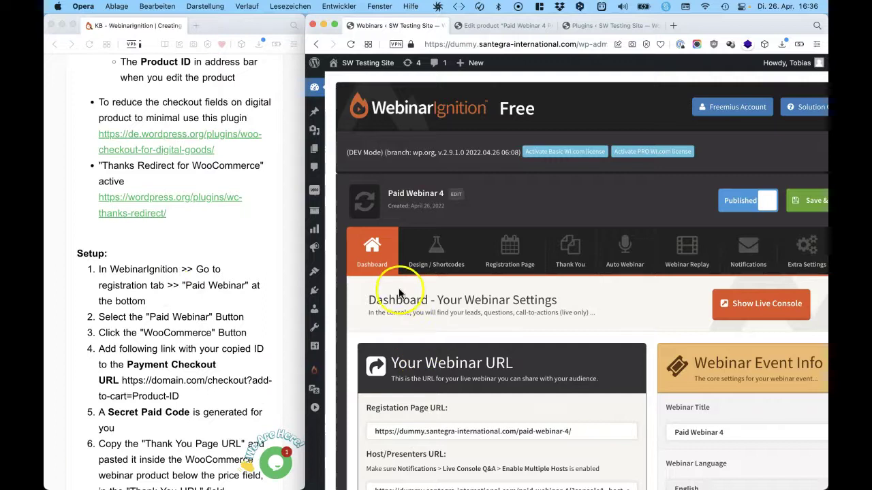
{"action": "left_click", "coordinate": [509, 256]}
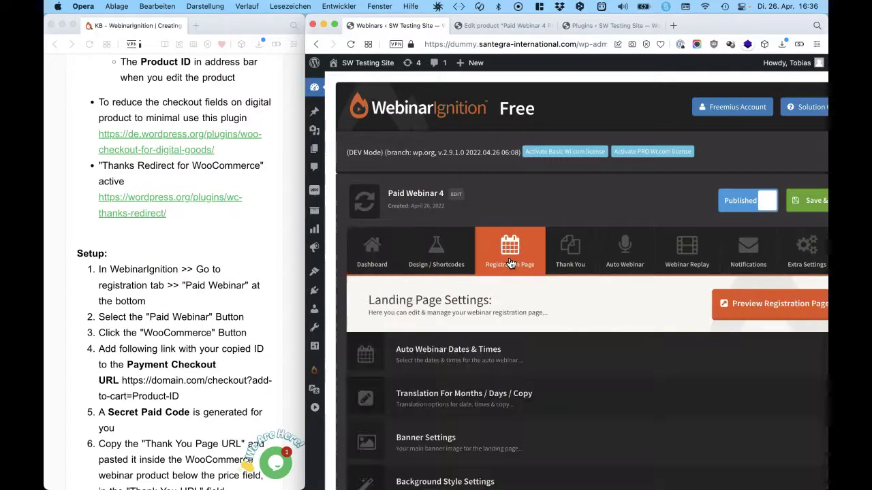
{"action": "scroll", "coordinate": [509, 264], "scroll_direction": "down", "scroll_amount": 5}
{"action": "scroll", "coordinate": [511, 264], "scroll_direction": "down", "scroll_amount": 4}
{"action": "left_click", "coordinate": [487, 357]}
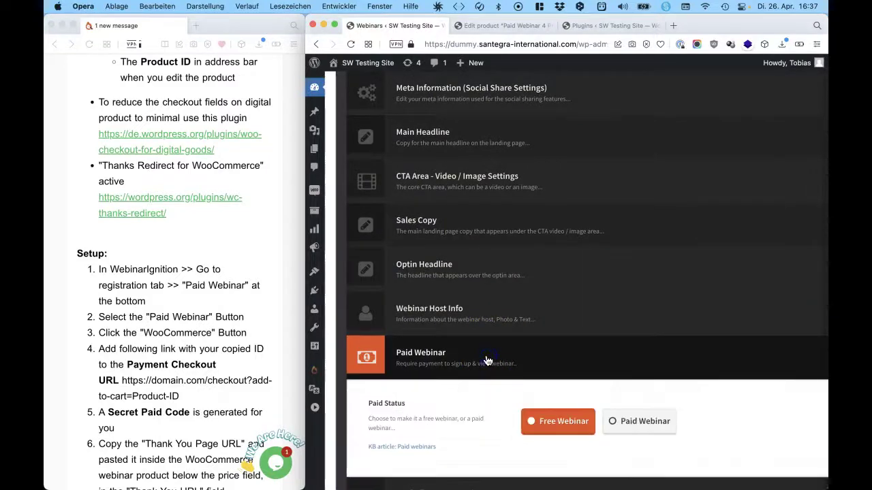
{"action": "left_click", "coordinate": [630, 359]}
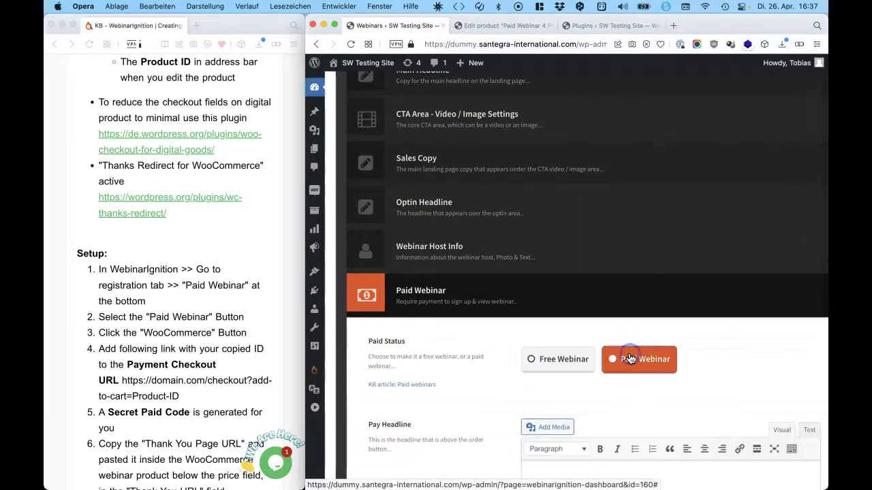
{"action": "scroll", "coordinate": [626, 374], "scroll_direction": "down", "scroll_amount": 8}
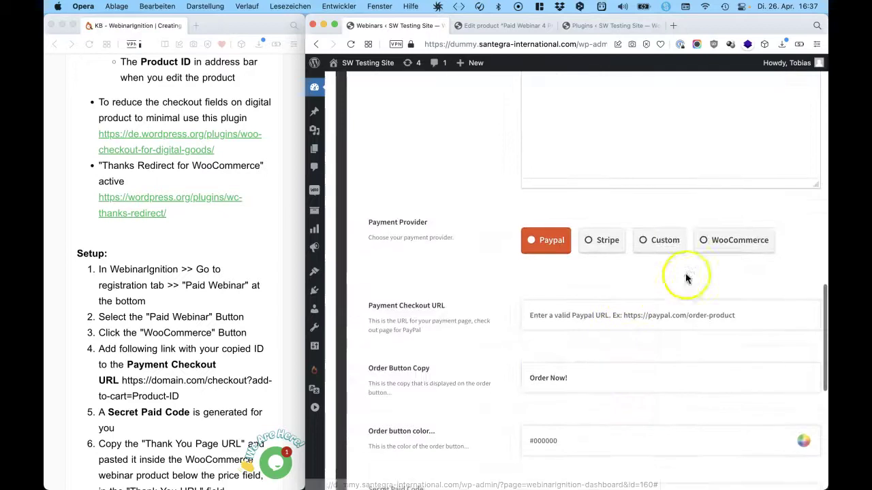
{"action": "left_click", "coordinate": [717, 247]}
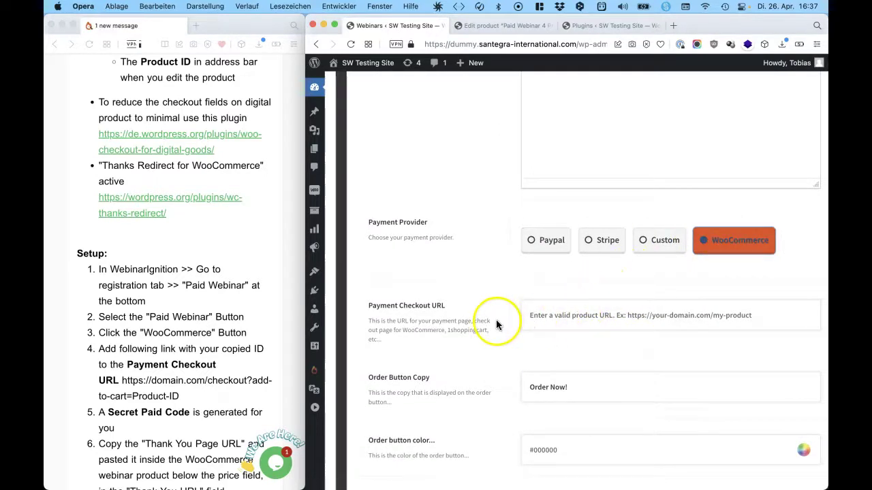
{"action": "left_click", "coordinate": [233, 355]}
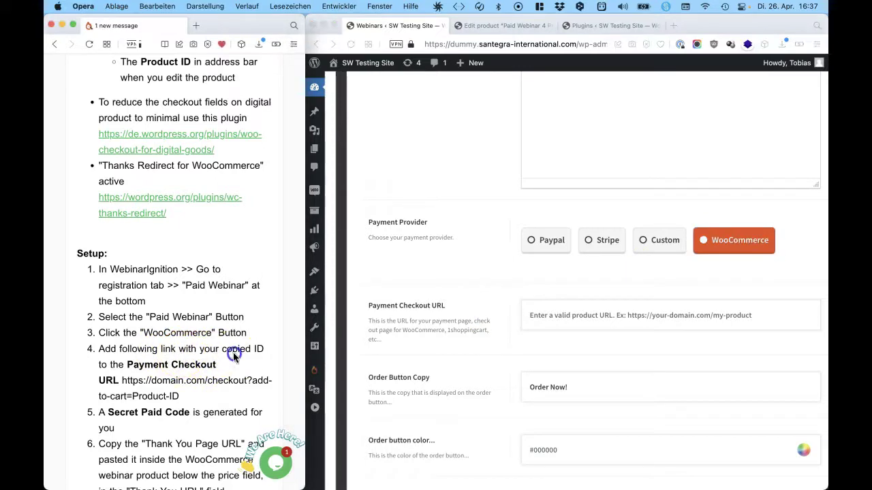
{"action": "scroll", "coordinate": [227, 366], "scroll_direction": "down", "scroll_amount": 2}
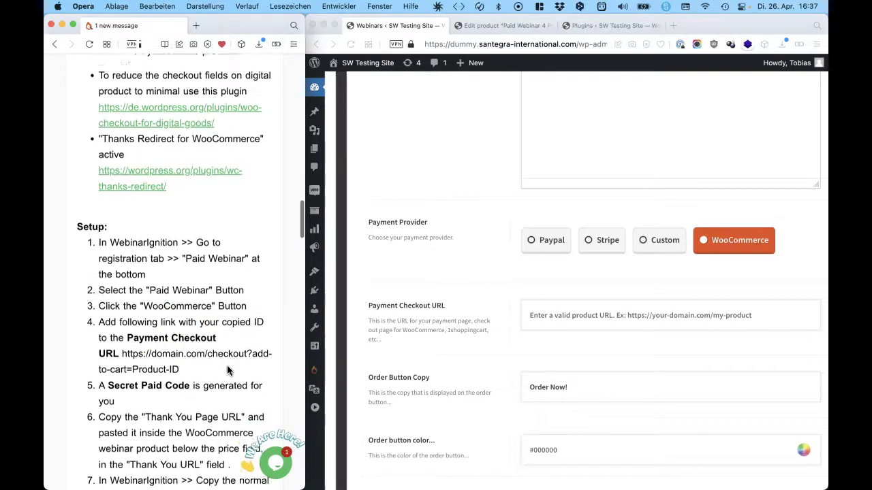
{"action": "scroll", "coordinate": [228, 370], "scroll_direction": "down", "scroll_amount": 1}
{"action": "left_click_drag", "start_coordinate": [125, 339], "coordinate": [180, 350]}
{"action": "key", "text": "super+c"}
{"action": "key", "text": "super+Tab"}
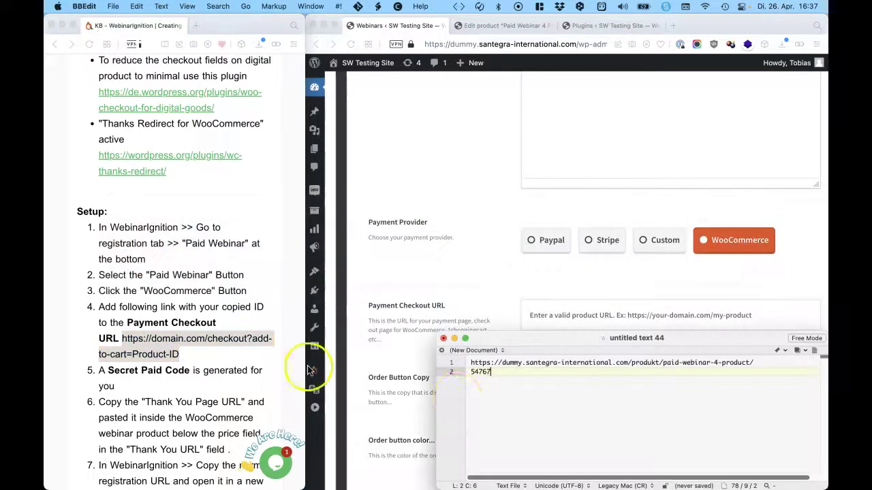
{"action": "key", "text": "Return"}
{"action": "key", "text": "Return"}
{"action": "key", "text": "super+v"}
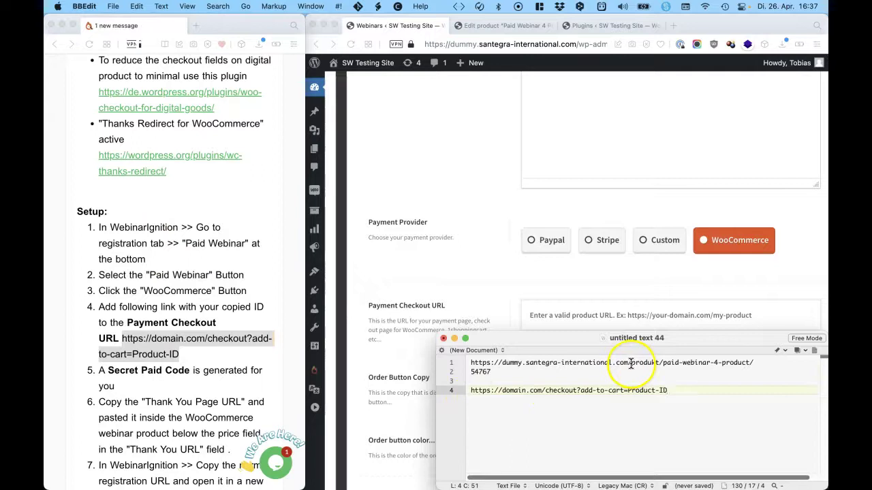
{"action": "left_click", "coordinate": [449, 390]}
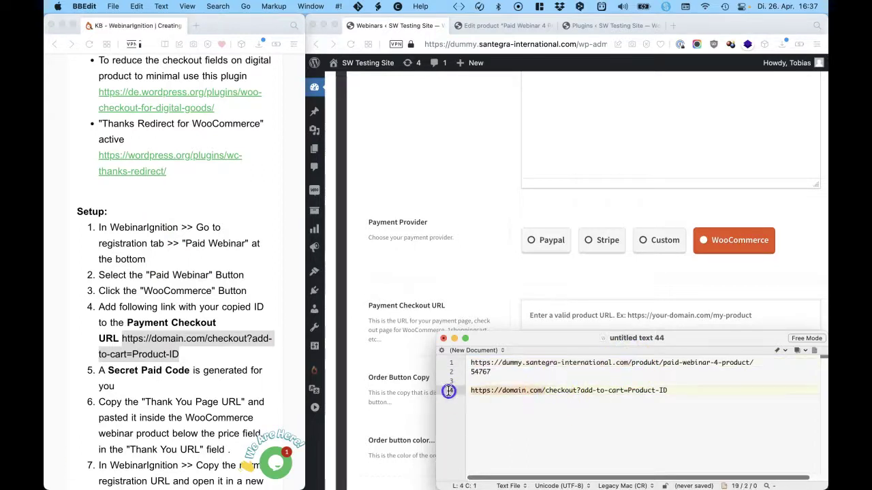
{"action": "key", "text": "super+v"}
{"action": "double_click", "coordinate": [480, 372]}
{"action": "key", "text": "super+c"}
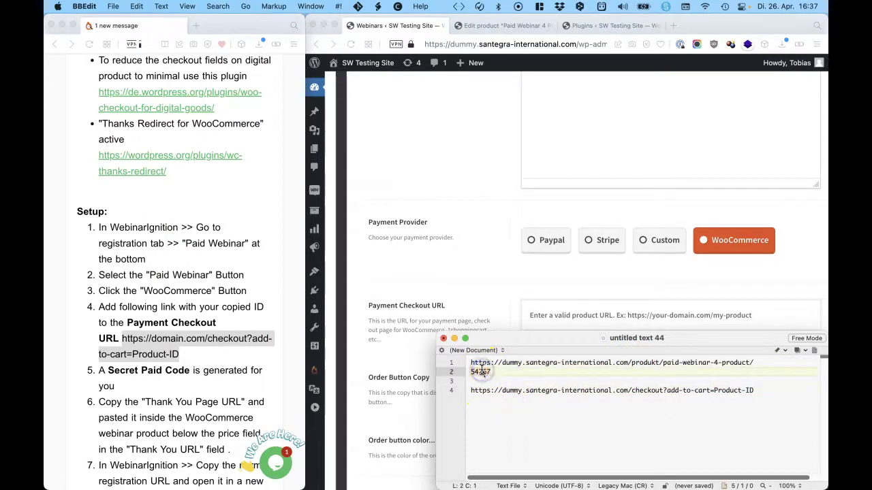
{"action": "left_click_drag", "start_coordinate": [714, 391], "coordinate": [462, 389]}
{"action": "key", "text": "super+v"}
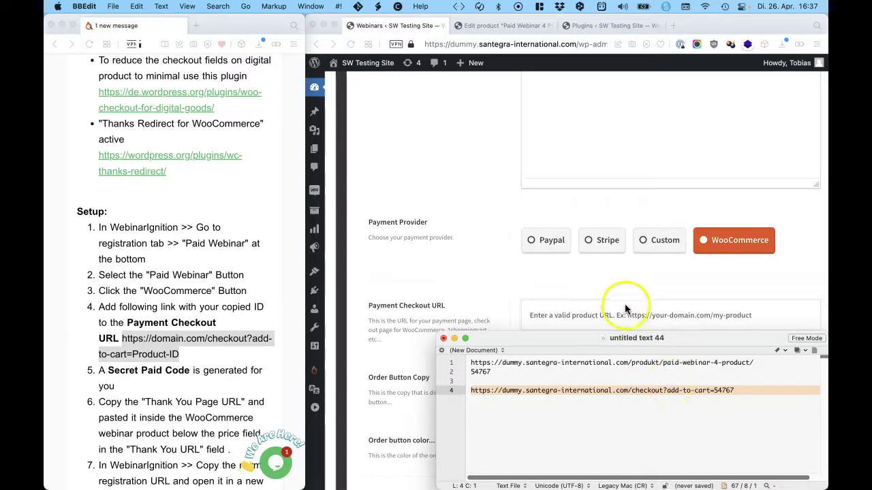
{"action": "left_click", "coordinate": [501, 277]}
{"action": "left_click", "coordinate": [547, 310]}
{"action": "key", "text": "super+v"}
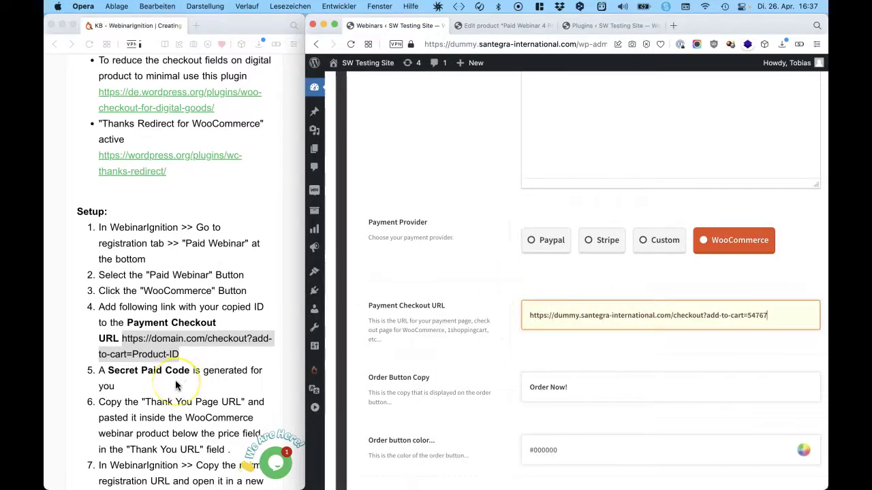
Copy the Thank You Page URL from the webinar's paid settings.
{"action": "scroll", "coordinate": [175, 386], "scroll_direction": "down", "scroll_amount": 5}
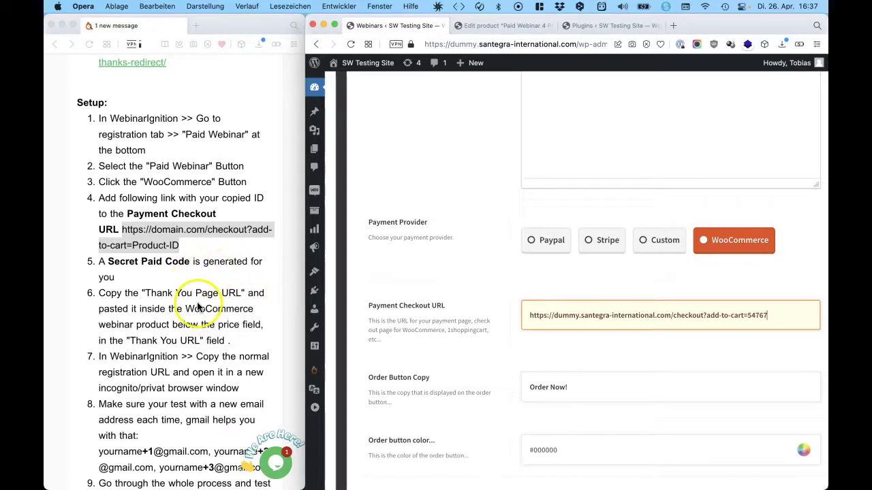
{"action": "scroll", "coordinate": [535, 336], "scroll_direction": "down", "scroll_amount": 5}
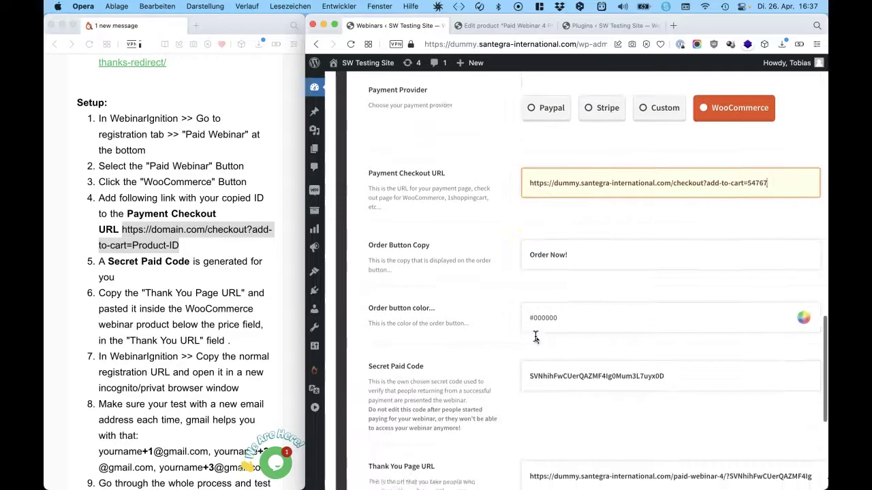
{"action": "left_click", "coordinate": [537, 361]}
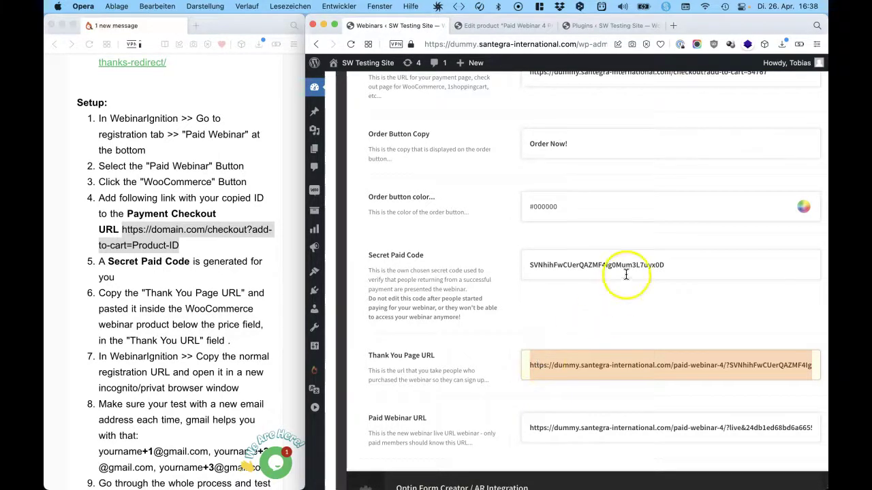
Update the Paid Webinar 4 Product in WooCommerce to reload its product data fields.
{"action": "left_click", "coordinate": [514, 26]}
{"action": "scroll", "coordinate": [524, 274], "scroll_direction": "down", "scroll_amount": 10}
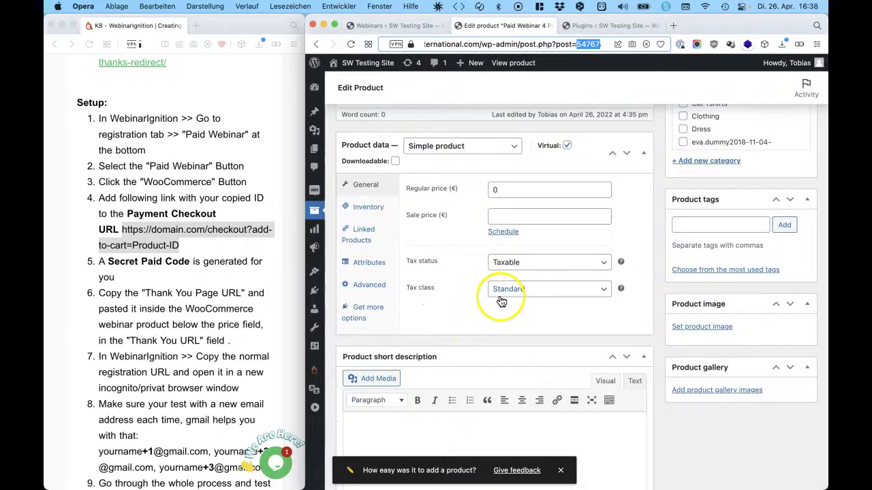
{"action": "scroll", "coordinate": [545, 293], "scroll_direction": "up", "scroll_amount": 10}
{"action": "left_click", "coordinate": [784, 306]}
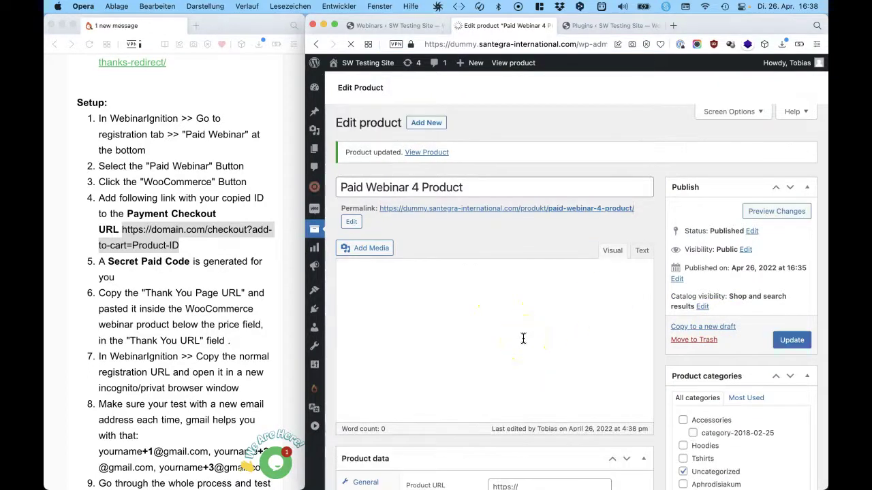
Paste the copied thank-you page address with the secret paid code into the product's Thank You URL.
{"action": "scroll", "coordinate": [523, 339], "scroll_direction": "down", "scroll_amount": 10}
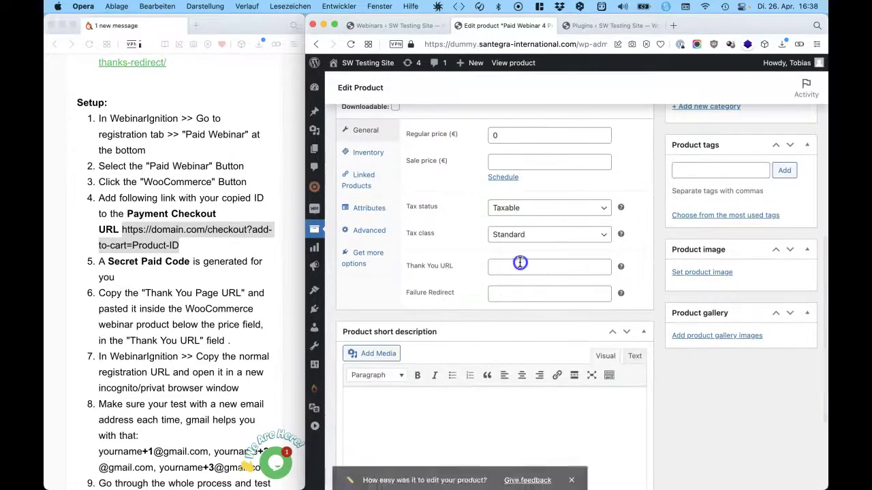
{"action": "left_click", "coordinate": [519, 267]}
{"action": "key", "text": "super+v"}
{"action": "key", "text": "Left"}
{"action": "key", "text": "Left"}
{"action": "key", "text": "Left"}
{"action": "key", "text": "Left"}
{"action": "key", "text": "Left"}
{"action": "key", "text": "Left"}
{"action": "key", "text": "Left"}
{"action": "key", "text": "Left"}
{"action": "key", "text": "Left"}
{"action": "key", "text": "Left"}
{"action": "key", "text": "Left"}
{"action": "key", "text": "Left"}
{"action": "key", "text": "Left"}
{"action": "key", "text": "Left"}
{"action": "key", "text": "Left"}
{"action": "key", "text": "Left"}
{"action": "key", "text": "Left"}
{"action": "key", "text": "Left"}
{"action": "key", "text": "Left"}
{"action": "key", "text": "Left"}
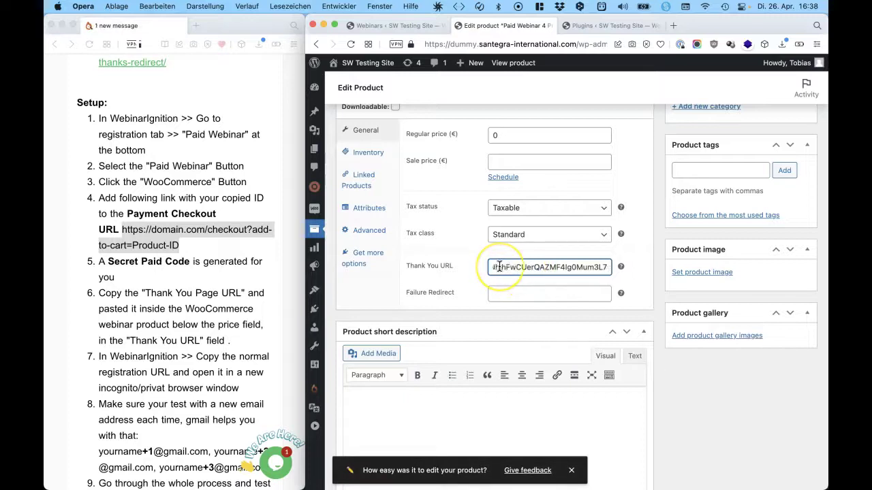
Paste the same address into Failure Redirect and remove the secret paid code, so that it ends with /paid-webinar-4/.
{"action": "left_click", "coordinate": [497, 293]}
{"action": "key", "text": "super+v"}
{"action": "key", "text": "Left"}
{"action": "key", "text": "Left"}
{"action": "key", "text": "Left"}
{"action": "key", "text": "Left"}
{"action": "key", "text": "Left"}
{"action": "key", "text": "Left"}
{"action": "key", "text": "Left"}
{"action": "key", "text": "Left"}
{"action": "key", "text": "Left"}
{"action": "key", "text": "Left"}
{"action": "key", "text": "Left"}
{"action": "key", "text": "Left"}
{"action": "key", "text": "Left"}
{"action": "key", "text": "Left"}
{"action": "key", "text": "Left"}
{"action": "key", "text": "Left"}
{"action": "key", "text": "Left"}
{"action": "key", "text": "Left"}
{"action": "key", "text": "Left"}
{"action": "key", "text": "Left"}
{"action": "key", "text": "Left"}
{"action": "key", "text": "Left"}
{"action": "key", "text": "Left"}
{"action": "key", "text": "Left"}
{"action": "key", "text": "Left"}
{"action": "key", "text": "Left"}
{"action": "key", "text": "Left"}
{"action": "key", "text": "Left"}
{"action": "key", "text": "Left"}
{"action": "key", "text": "Left"}
{"action": "key", "text": "Left"}
{"action": "key", "text": "Left"}
{"action": "key", "text": "Left"}
{"action": "key", "text": "Left"}
{"action": "key", "text": "Left"}
{"action": "key", "text": "Left"}
{"action": "key", "text": "Left"}
{"action": "left_click_drag", "start_coordinate": [566, 294], "coordinate": [568, 309]}
{"action": "key", "text": "BackSpace"}
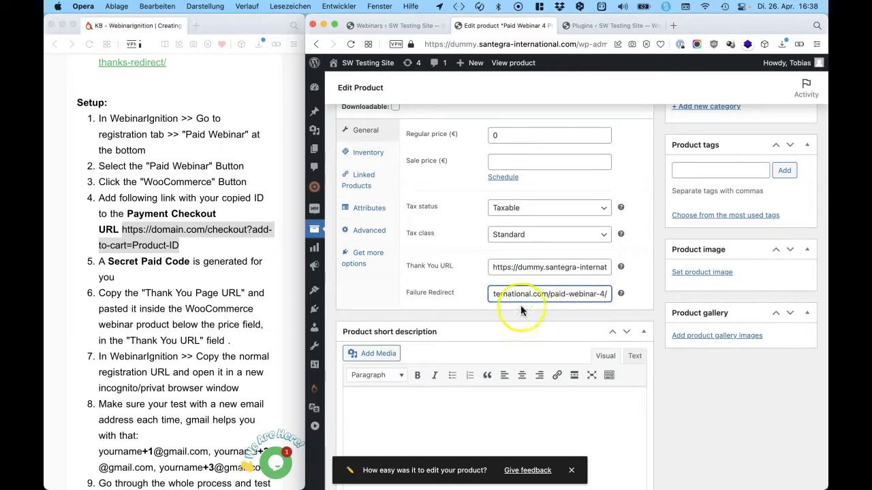
Update the Paid Webinar 4 Product to save its thank-you and failure redirect addresses.
{"action": "left_click", "coordinate": [468, 304]}
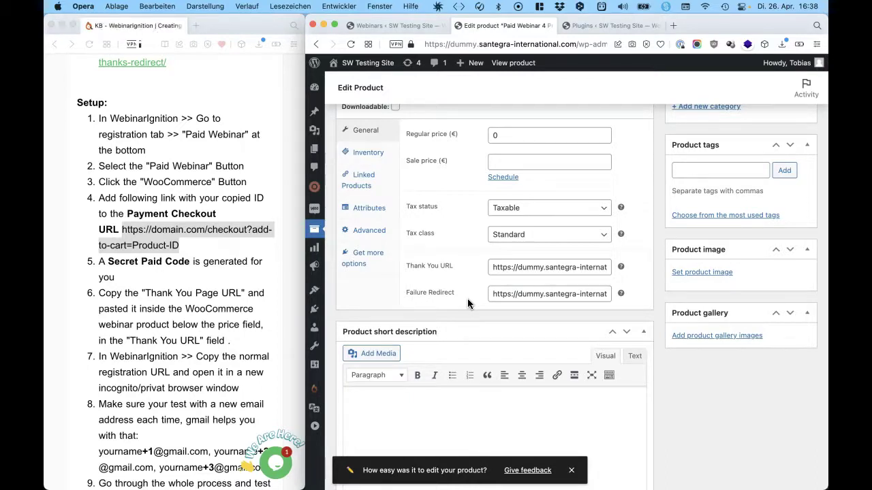
{"action": "left_click", "coordinate": [247, 326]}
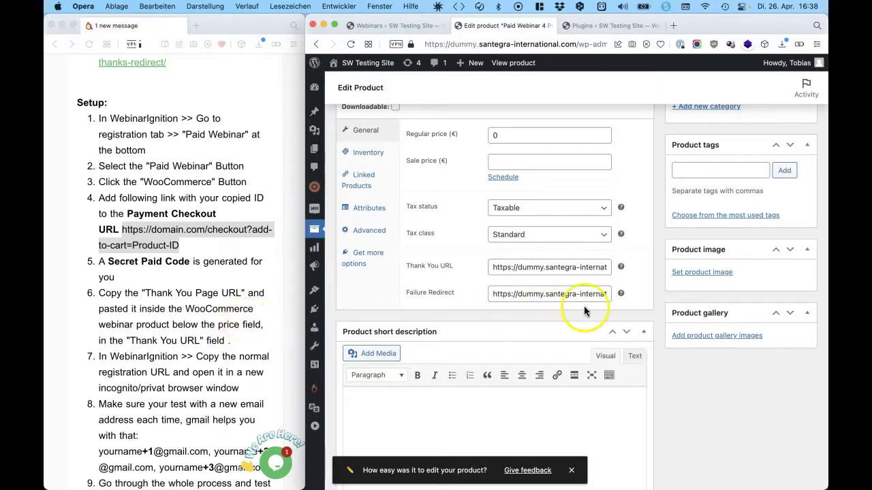
{"action": "scroll", "coordinate": [584, 305], "scroll_direction": "up", "scroll_amount": 8}
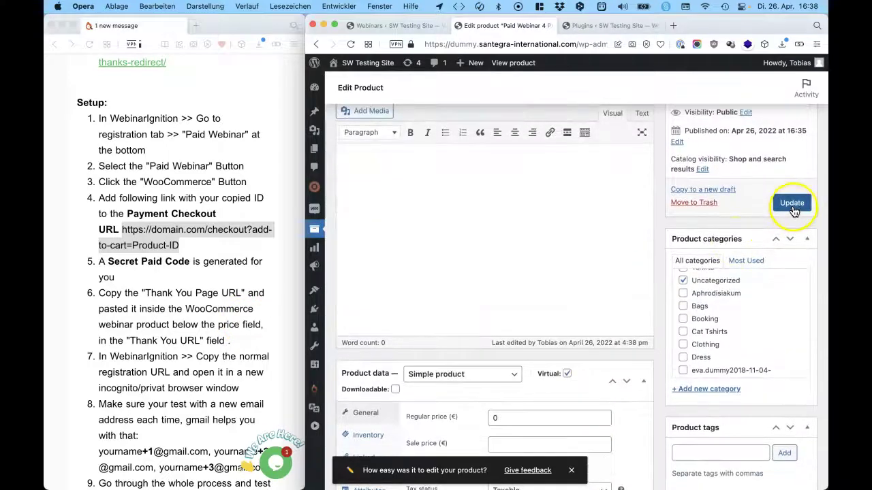
{"action": "left_click", "coordinate": [792, 204]}
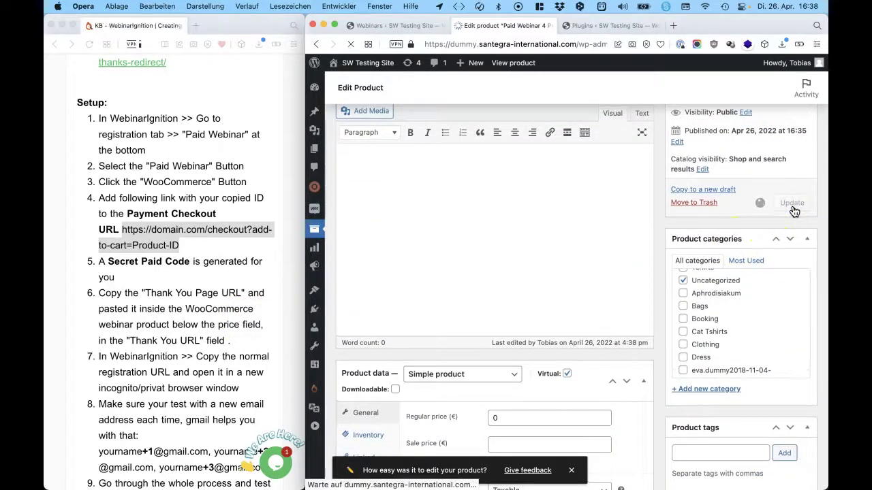
Read setup instruction 7 and open the Paid Webinar 4 registration page from its landing page settings in a private window.
{"action": "scroll", "coordinate": [245, 358], "scroll_direction": "down", "scroll_amount": 3}
{"action": "scroll", "coordinate": [244, 360], "scroll_direction": "down", "scroll_amount": 3}
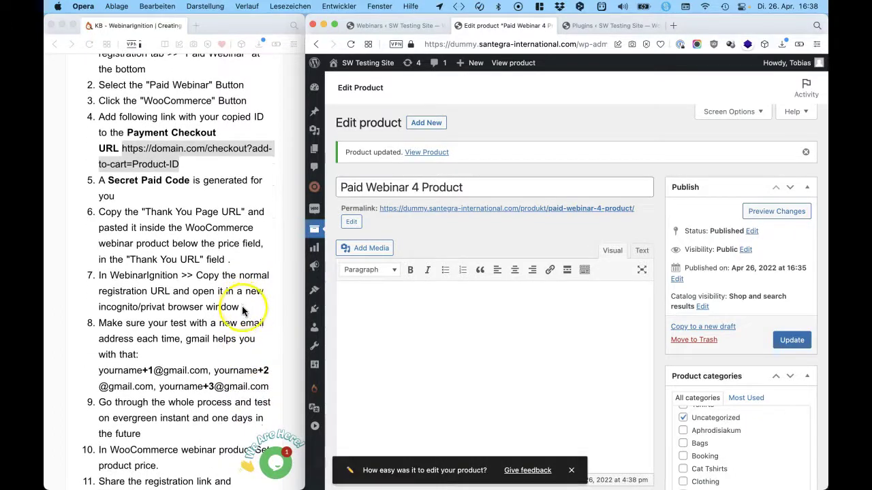
{"action": "left_click_drag", "start_coordinate": [242, 308], "coordinate": [97, 273]}
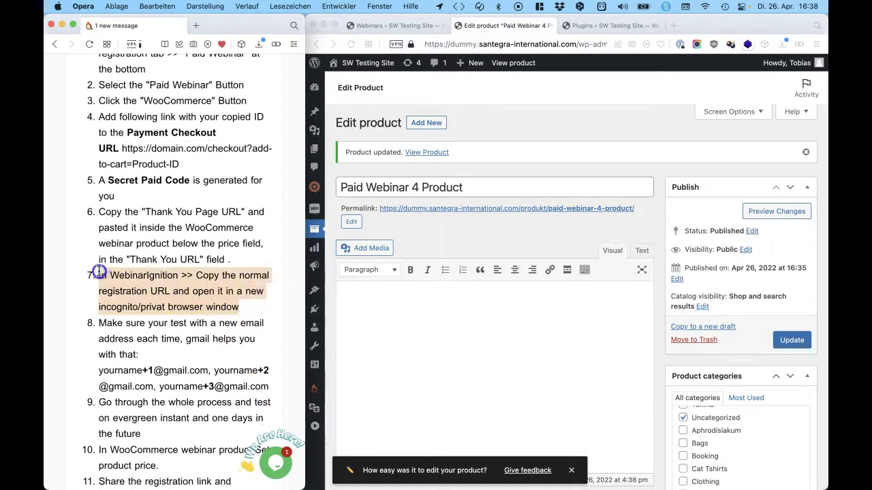
{"action": "left_click", "coordinate": [381, 25]}
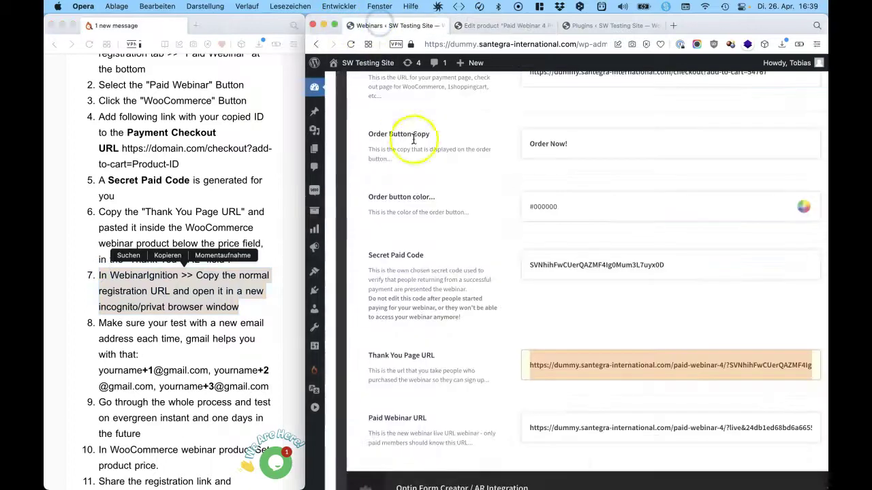
{"action": "scroll", "coordinate": [423, 171], "scroll_direction": "up", "scroll_amount": 20}
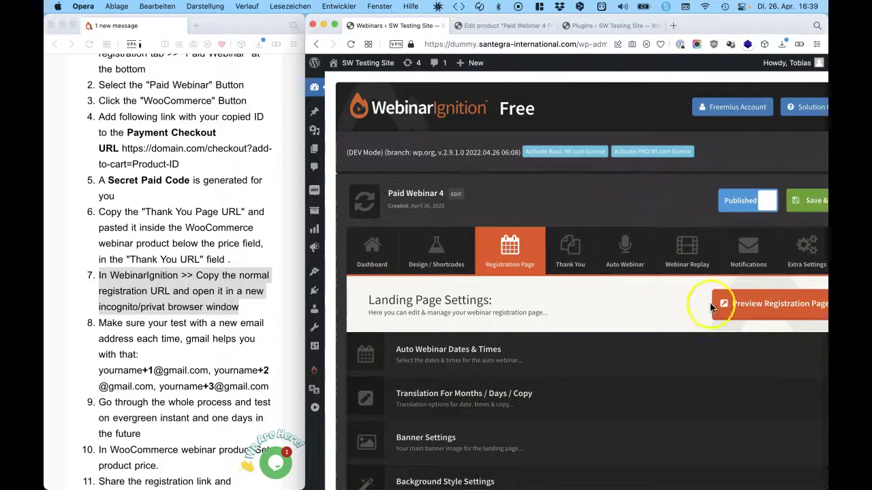
{"action": "scroll", "coordinate": [740, 304], "scroll_direction": "right", "scroll_amount": 2}
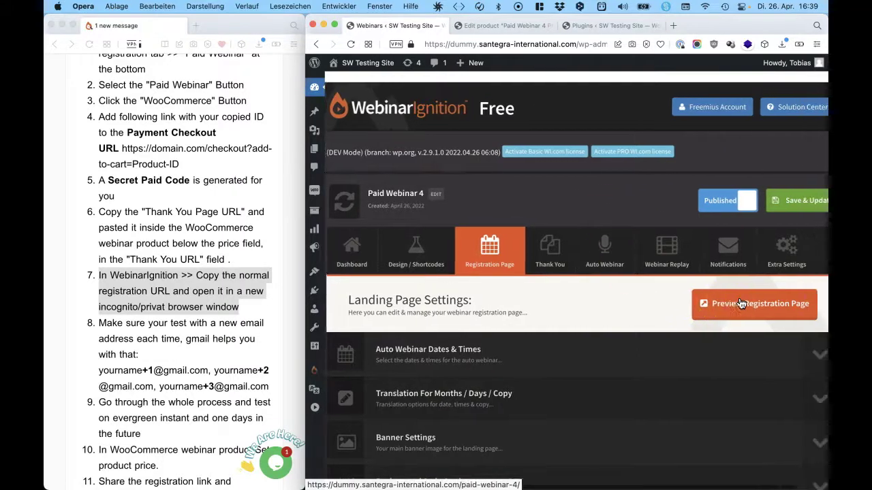
{"action": "right_click", "coordinate": [737, 306]}
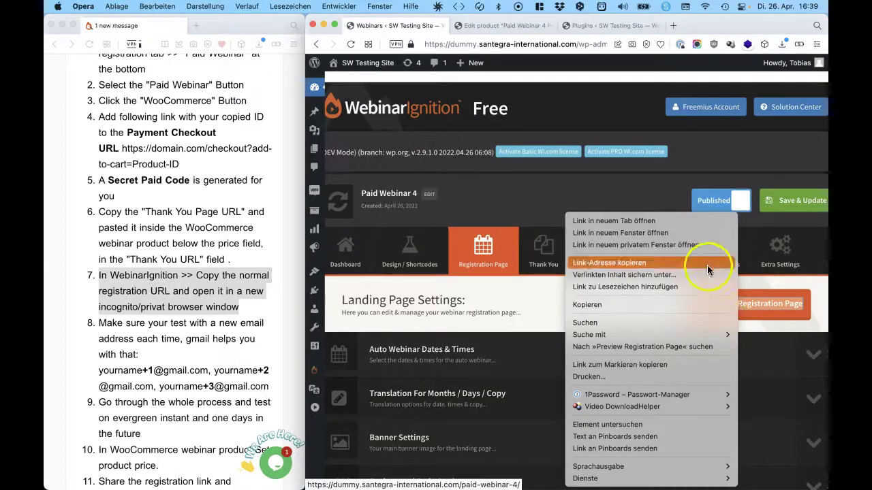
{"action": "left_click", "coordinate": [697, 245]}
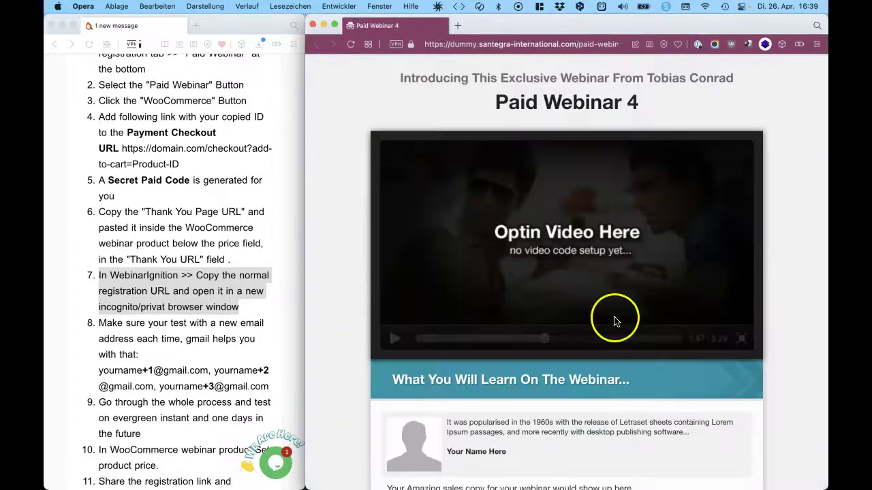
Choose Wed April 27, 2022 at 6:00 pm on the registration page and order the spot.
{"action": "scroll", "coordinate": [614, 320], "scroll_direction": "down", "scroll_amount": 5}
{"action": "left_click", "coordinate": [518, 287]}
{"action": "left_click", "coordinate": [518, 296]}
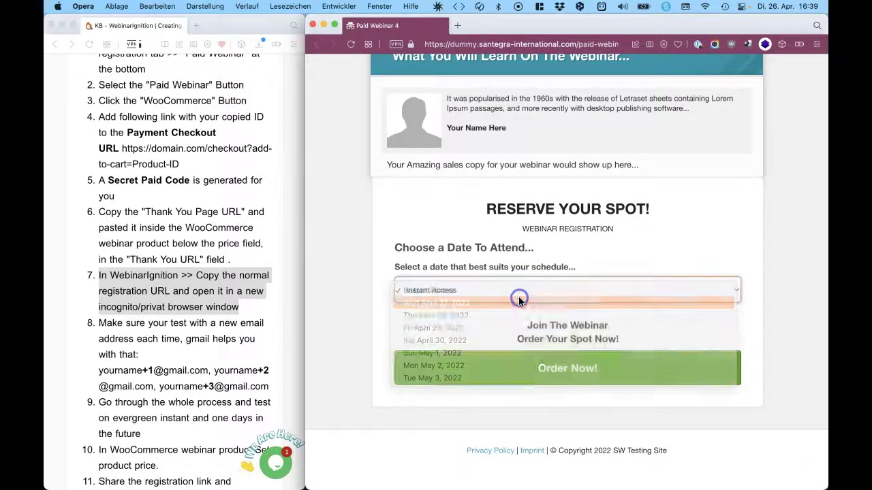
{"action": "left_click", "coordinate": [517, 352]}
{"action": "left_click", "coordinate": [517, 372]}
{"action": "scroll", "coordinate": [526, 381], "scroll_direction": "down", "scroll_amount": 1}
{"action": "left_click", "coordinate": [535, 397]}
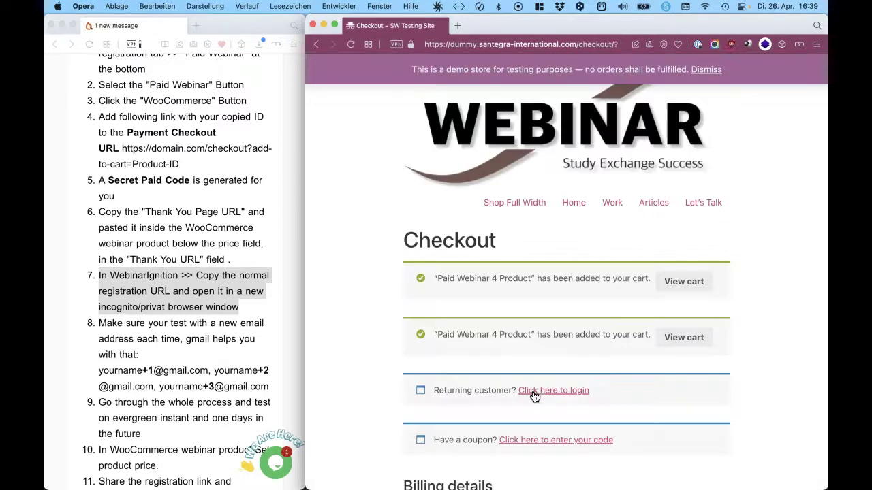
Go back to the Paid Webinar 4 Product, limit its inventory to one item per order and update the product.
{"action": "scroll", "coordinate": [535, 396], "scroll_direction": "down", "scroll_amount": 5}
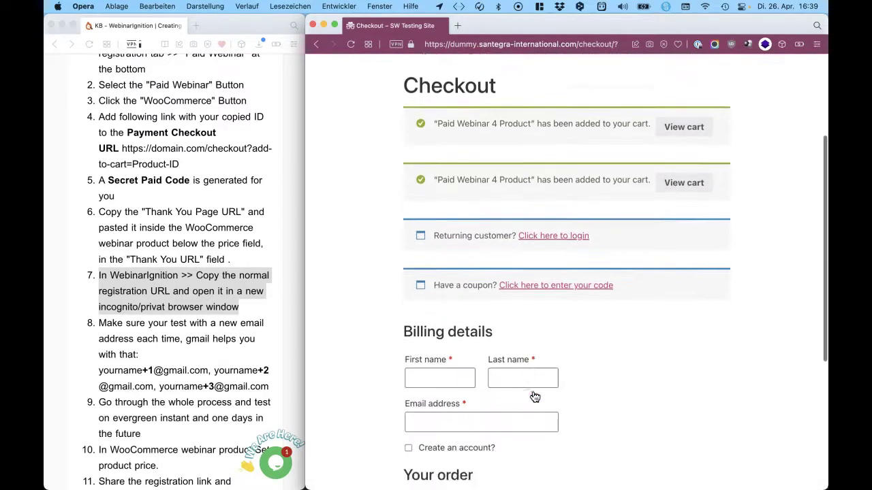
{"action": "scroll", "coordinate": [535, 386], "scroll_direction": "up", "scroll_amount": 4}
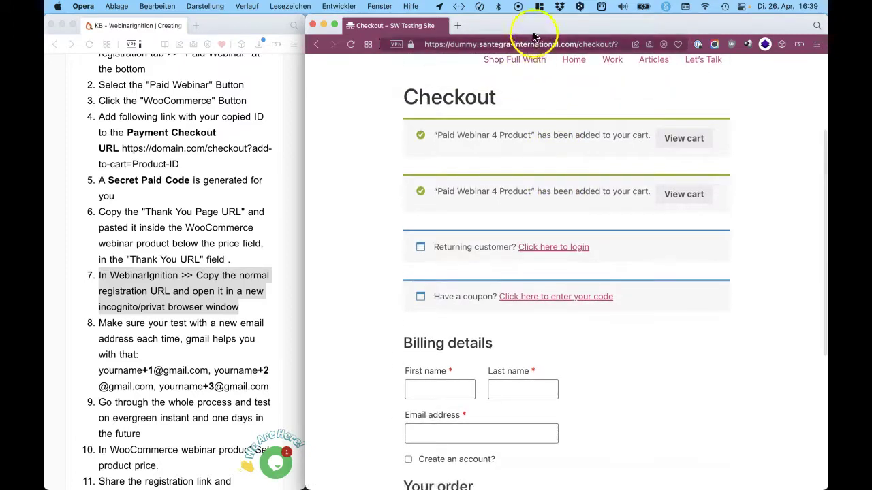
{"action": "left_click_drag", "start_coordinate": [529, 29], "coordinate": [528, 76]}
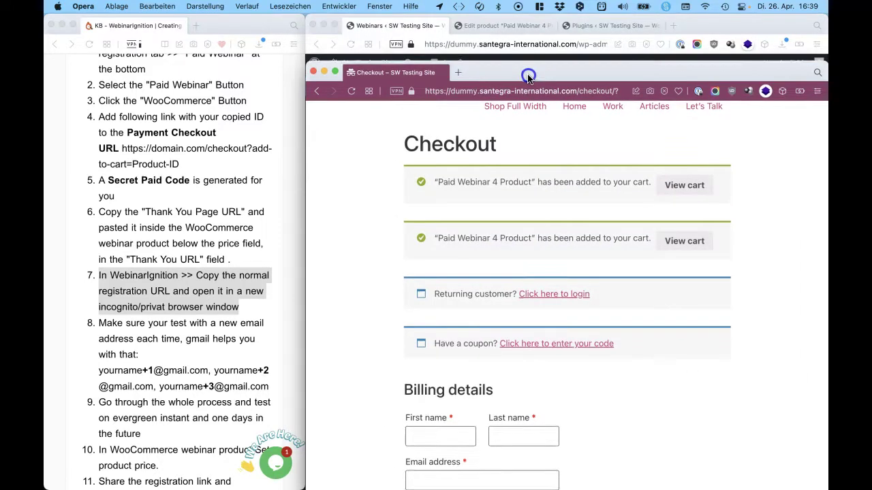
{"action": "left_click", "coordinate": [510, 28]}
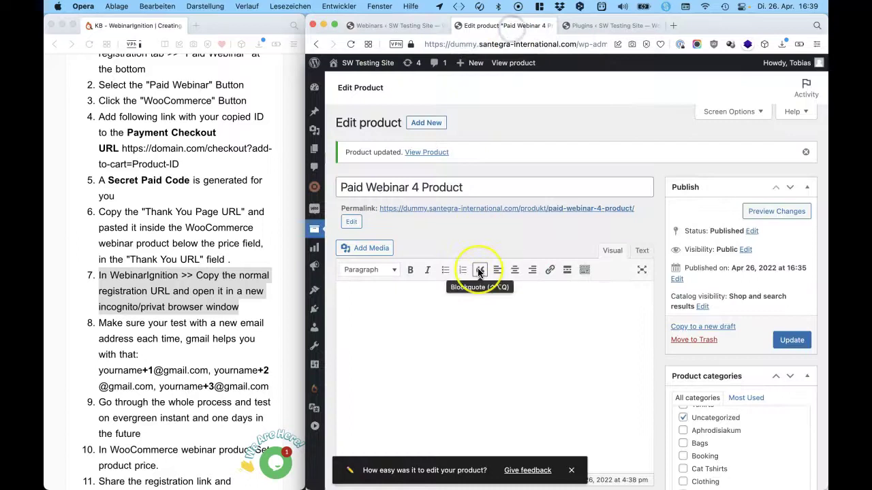
{"action": "scroll", "coordinate": [478, 267], "scroll_direction": "down", "scroll_amount": 10}
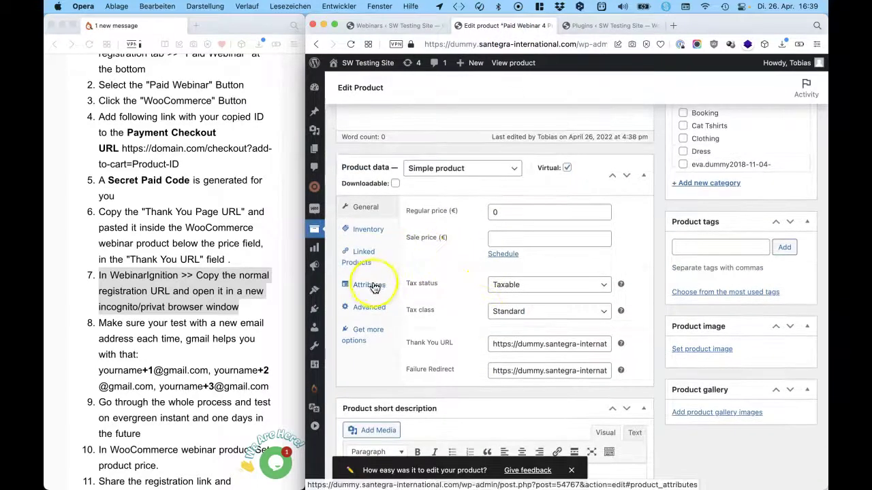
{"action": "left_click", "coordinate": [368, 229]}
{"action": "left_click", "coordinate": [491, 305]}
{"action": "scroll", "coordinate": [585, 321], "scroll_direction": "up", "scroll_amount": 10}
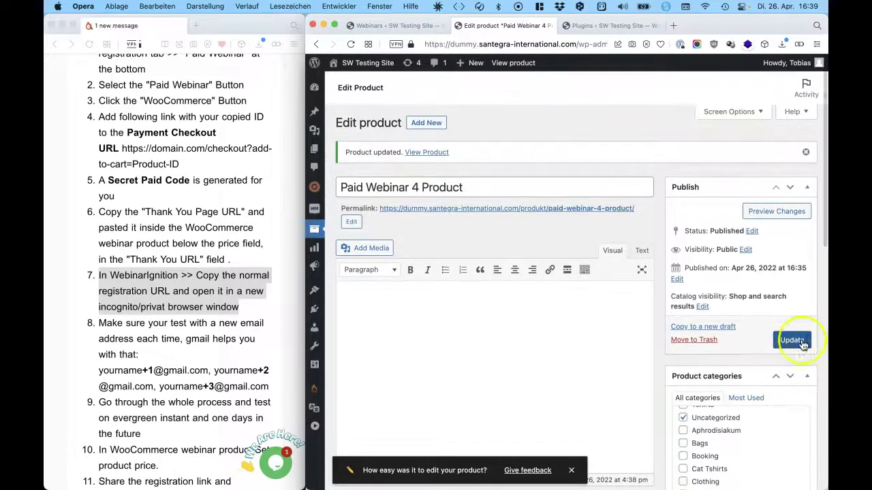
{"action": "left_click", "coordinate": [794, 339]}
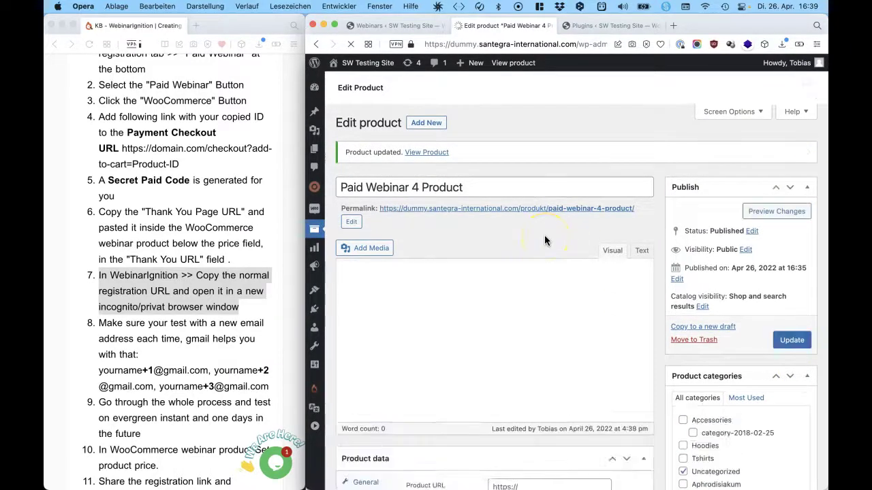
Return to the private checkout window, reload it, view the cart and proceed to checkout from there.
{"action": "key", "text": "ctrl+Up"}
{"action": "left_click", "coordinate": [516, 235]}
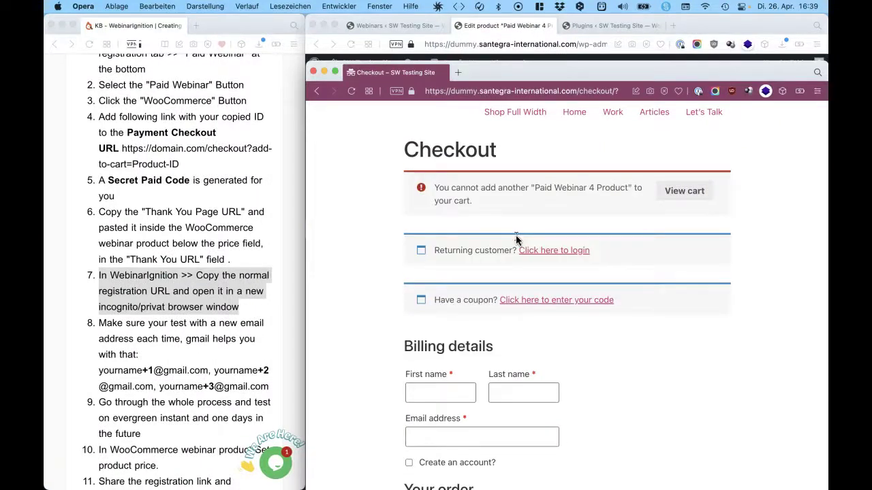
{"action": "left_click_drag", "start_coordinate": [565, 69], "coordinate": [553, 26]}
{"action": "key", "text": "super+r"}
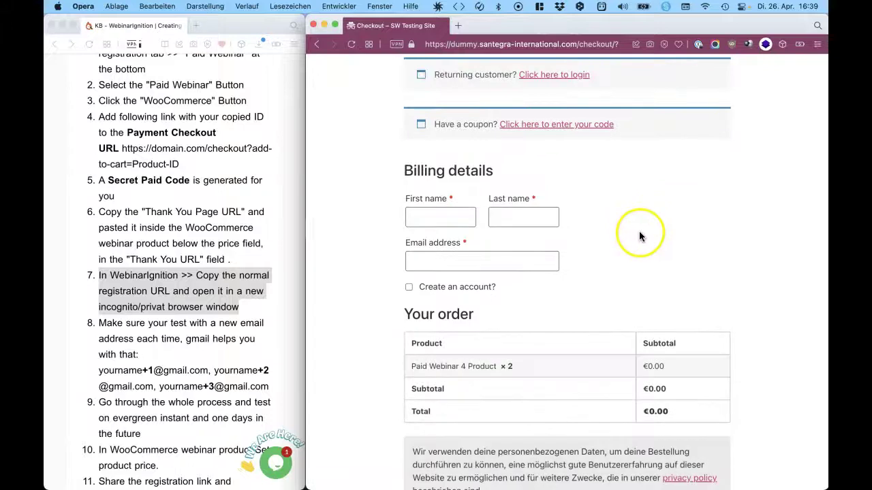
{"action": "left_click", "coordinate": [681, 186]}
{"action": "scroll", "coordinate": [649, 354], "scroll_direction": "down", "scroll_amount": 1}
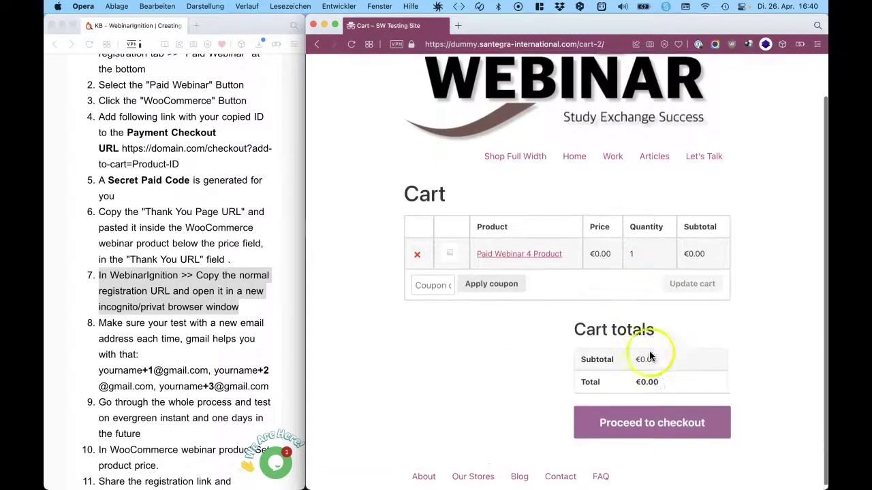
{"action": "left_click", "coordinate": [650, 418]}
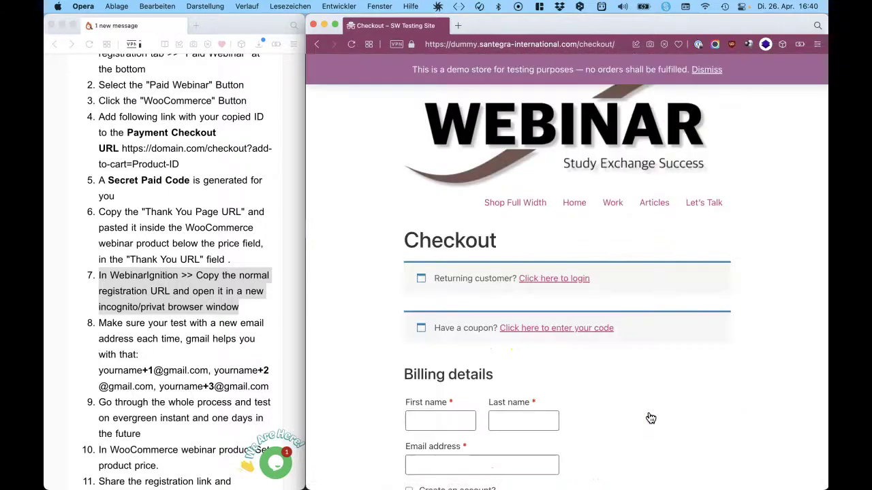
Fill in the billing details with the customer's first name, last name and a new, unused test email address.
{"action": "left_click", "coordinate": [467, 427]}
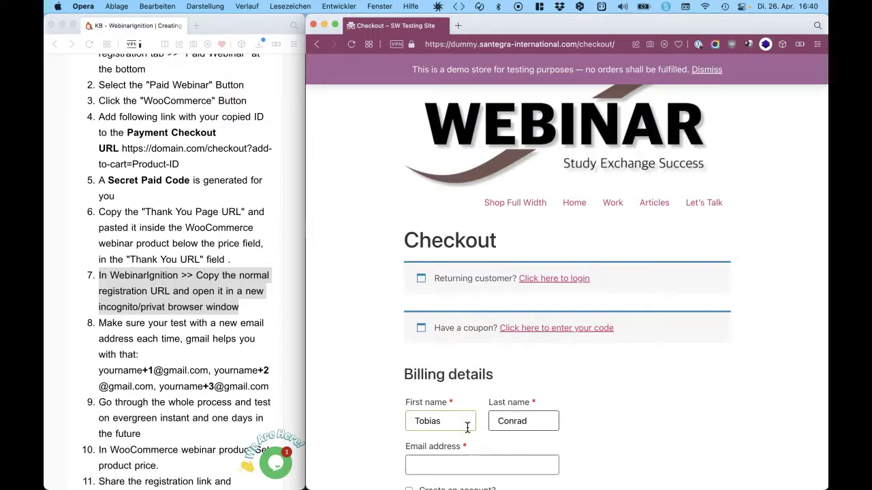
{"action": "left_click", "coordinate": [441, 464]}
{"action": "scroll", "coordinate": [440, 465], "scroll_direction": "down", "scroll_amount": 1}
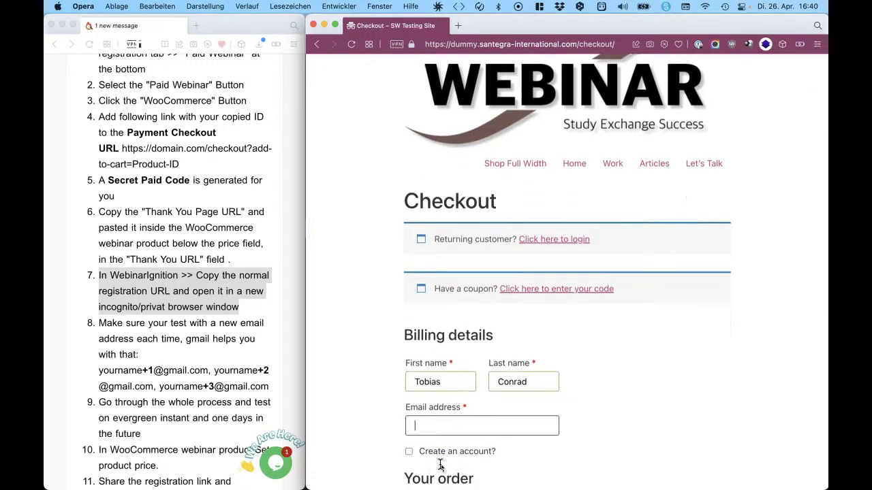
{"action": "key", "text": "super+shift+v"}
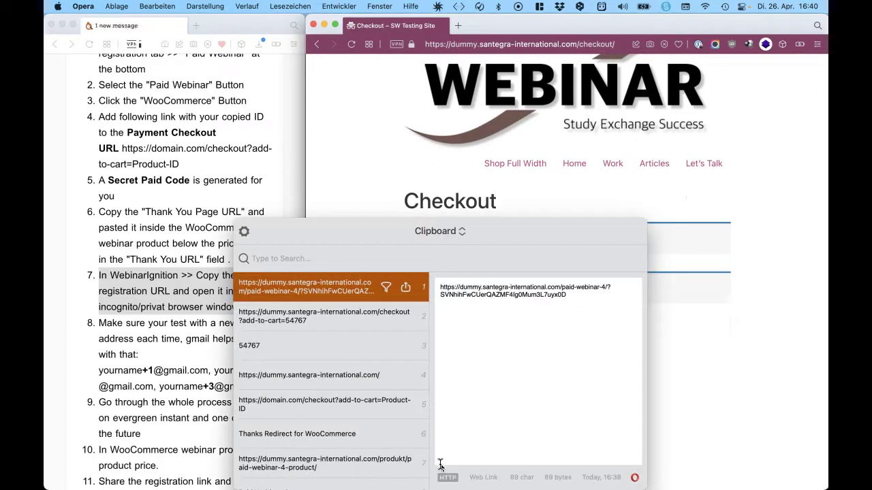
{"action": "left_click", "coordinate": [328, 258]}
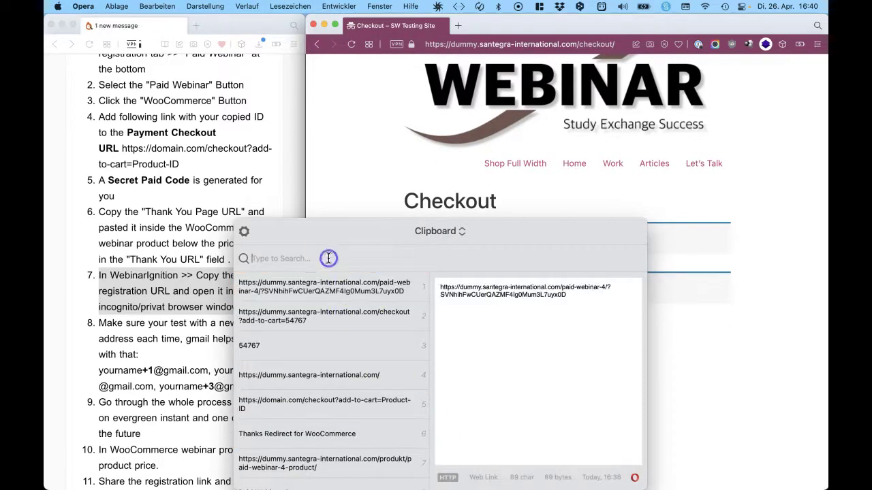
{"action": "type", "text": "@"}
{"action": "key", "text": "Return"}
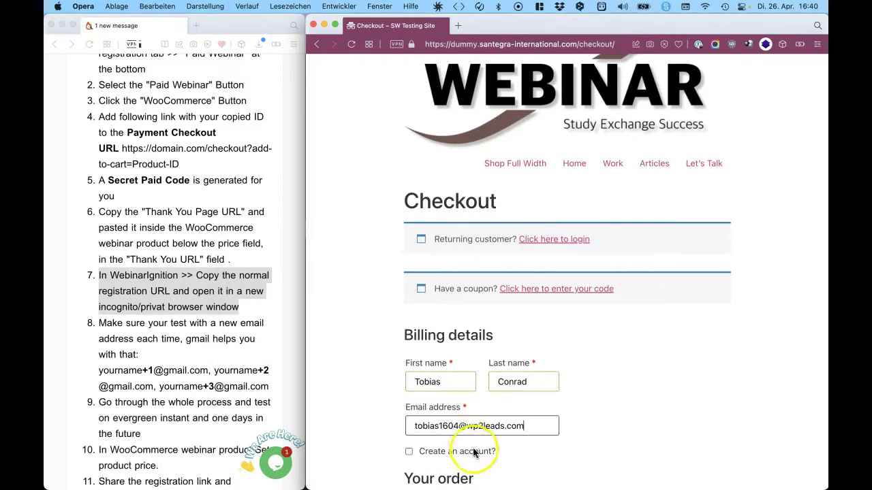
{"action": "left_click", "coordinate": [458, 426]}
{"action": "key", "text": "BackSpace"}
{"action": "key", "text": "BackSpace"}
{"action": "type", "text": "40"}
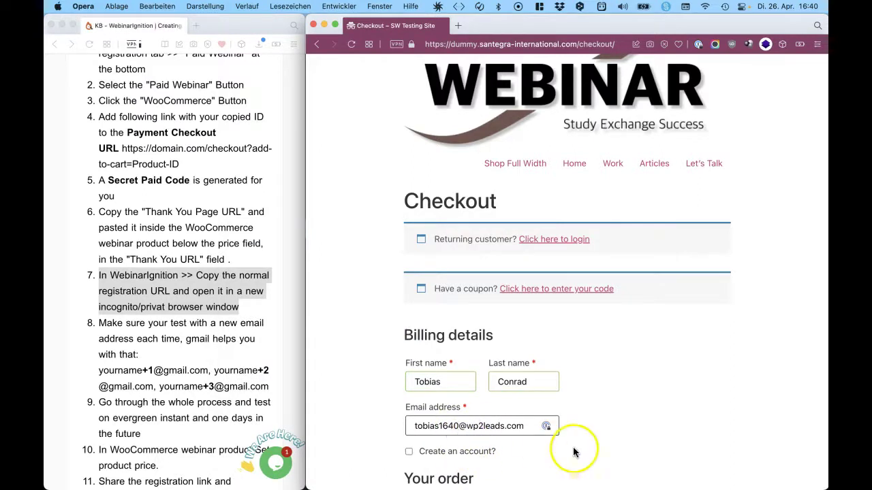
Place the order and check the customer name prefilled in the webinar registration form.
{"action": "scroll", "coordinate": [612, 467], "scroll_direction": "down", "scroll_amount": 1}
{"action": "scroll", "coordinate": [611, 467], "scroll_direction": "down", "scroll_amount": 6}
{"action": "left_click", "coordinate": [676, 433]}
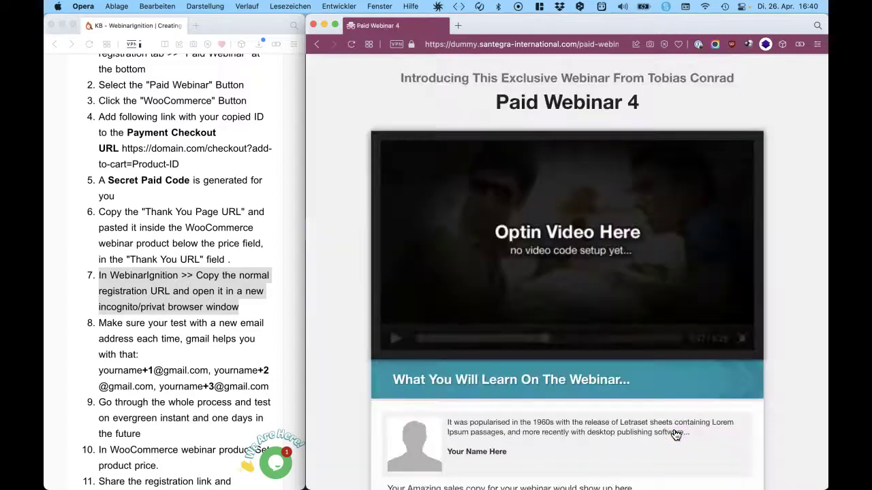
{"action": "scroll", "coordinate": [675, 434], "scroll_direction": "down", "scroll_amount": 5}
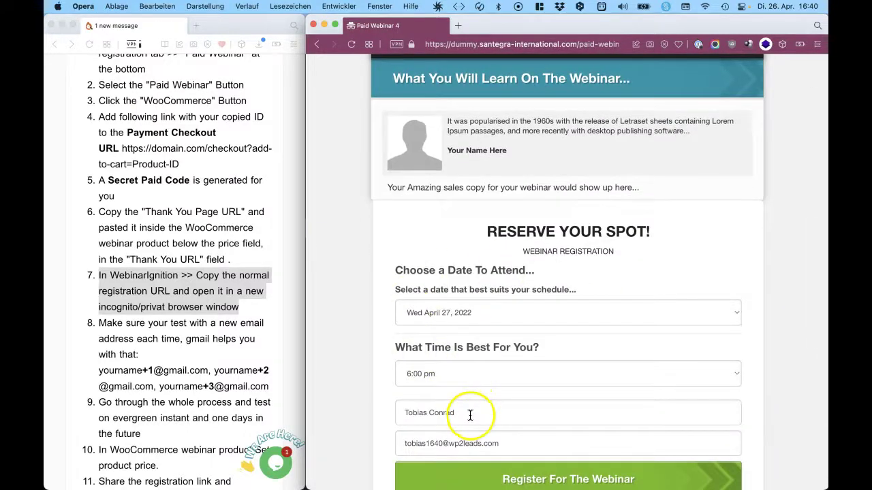
{"action": "triple_click", "coordinate": [470, 413]}
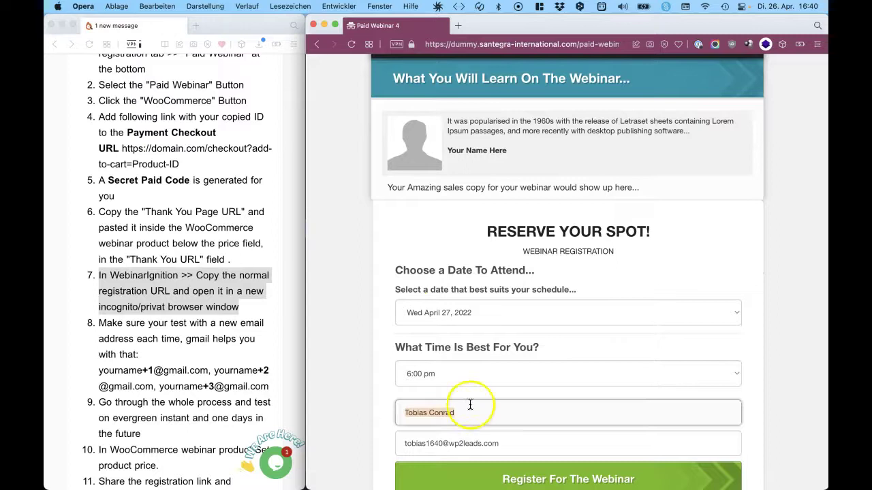
Copy the paid registration page's address, including its secret paid code, and open it in a new private tab.
{"action": "left_click", "coordinate": [469, 42]}
{"action": "key", "text": "super+c"}
{"action": "key", "text": "super+t"}
{"action": "key", "text": "super+v"}
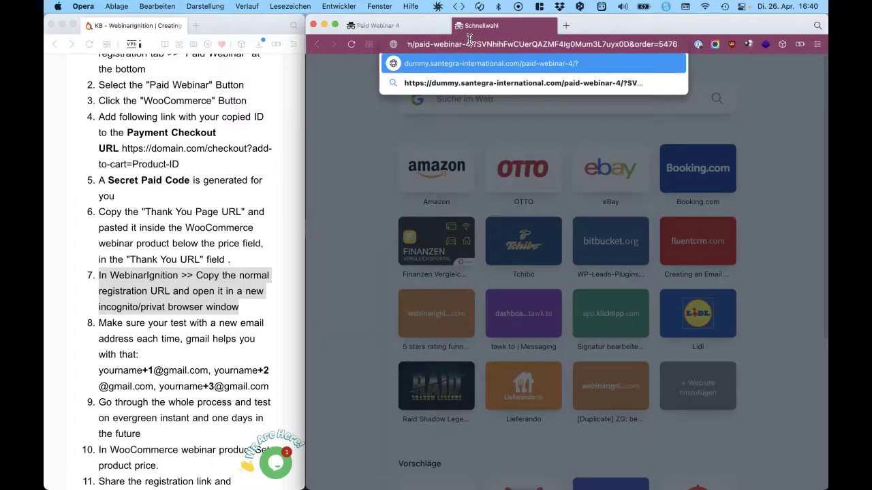
{"action": "key", "text": "Return"}
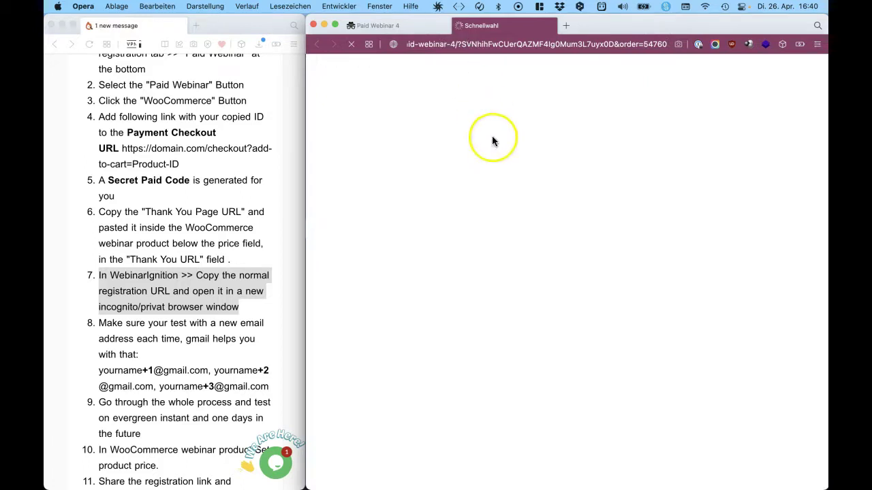
Check the order section in the duplicate tab, close that tab and register for the webinar on Wed April 27, 2022 at 6:00 pm.
{"action": "scroll", "coordinate": [518, 205], "scroll_direction": "down", "scroll_amount": 5}
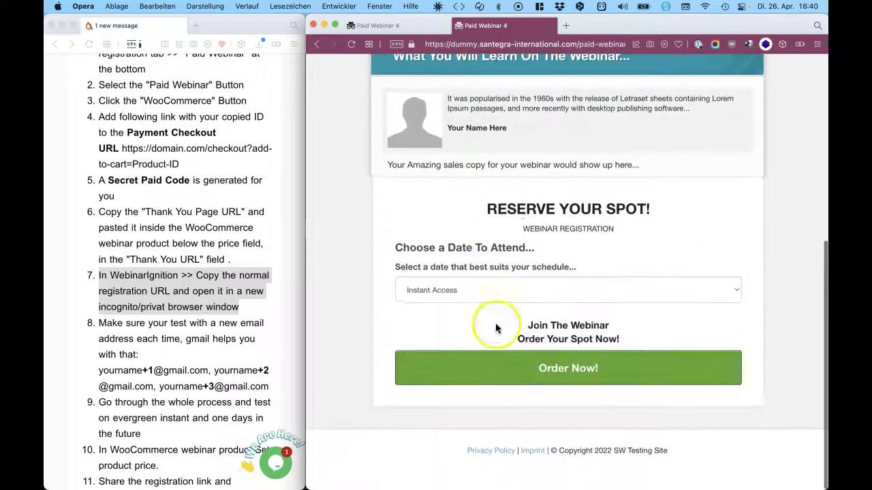
{"action": "left_click", "coordinate": [563, 372]}
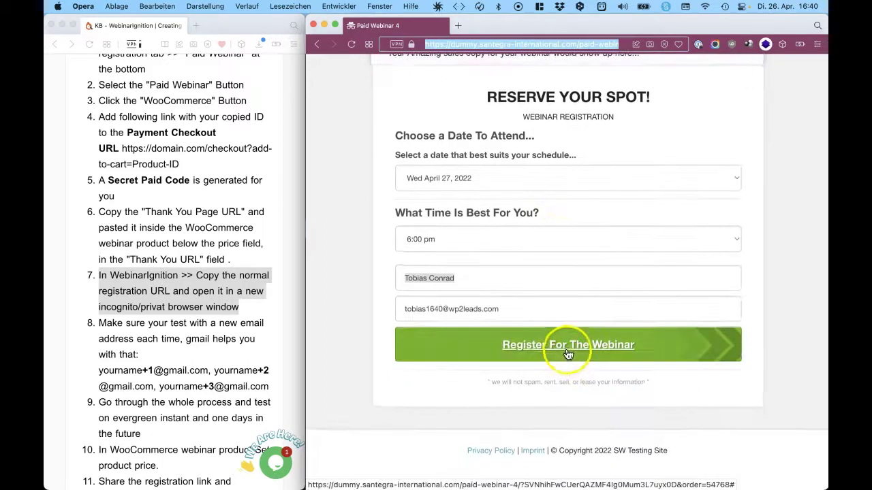
{"action": "left_click", "coordinate": [568, 353]}
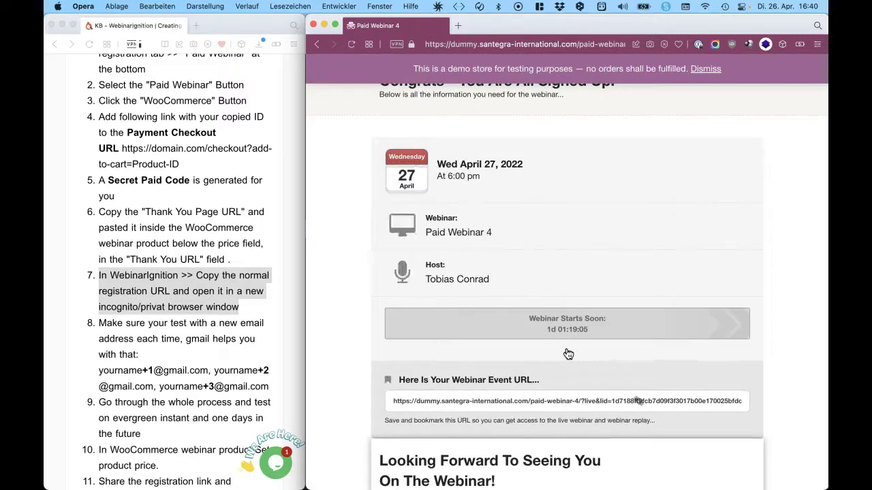
{"action": "left_click", "coordinate": [702, 70]}
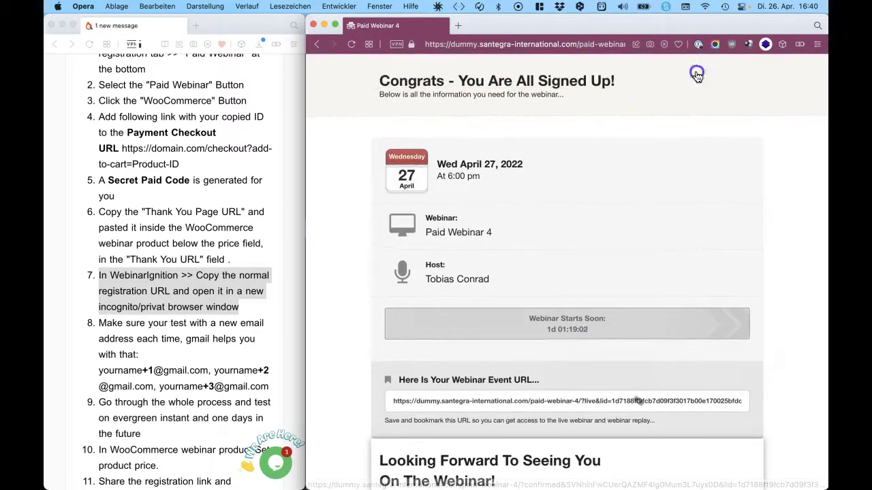
Review the last two guide instructions, on setting the WooCommerce product price and sharing the registration link, by highlighting each one.
{"action": "scroll", "coordinate": [172, 389], "scroll_direction": "down", "scroll_amount": 3}
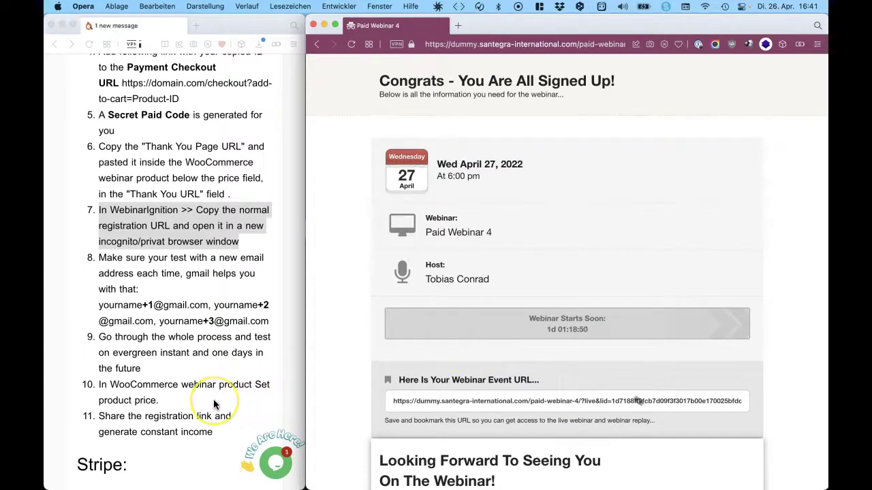
{"action": "left_click_drag", "start_coordinate": [214, 400], "coordinate": [91, 385]}
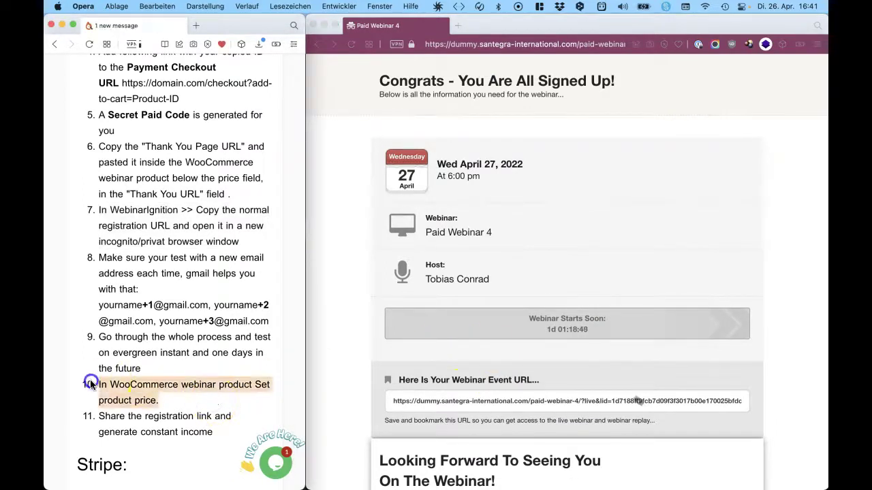
{"action": "left_click_drag", "start_coordinate": [215, 433], "coordinate": [99, 419]}
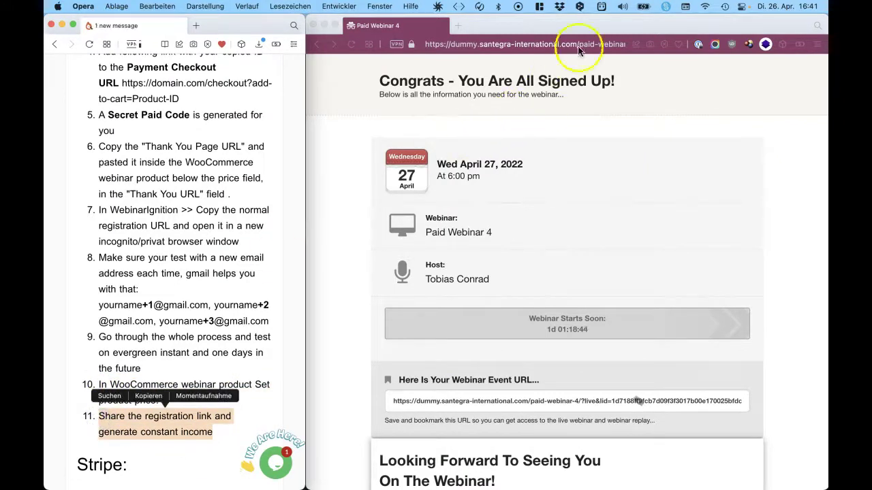
Select only the base registration link in the confirmation page's address, ending at paid-webinar-4/ before the confirmed parameter.
{"action": "left_click", "coordinate": [580, 44]}
{"action": "left_click", "coordinate": [635, 38]}
{"action": "left_click_drag", "start_coordinate": [637, 45], "coordinate": [631, 31]}
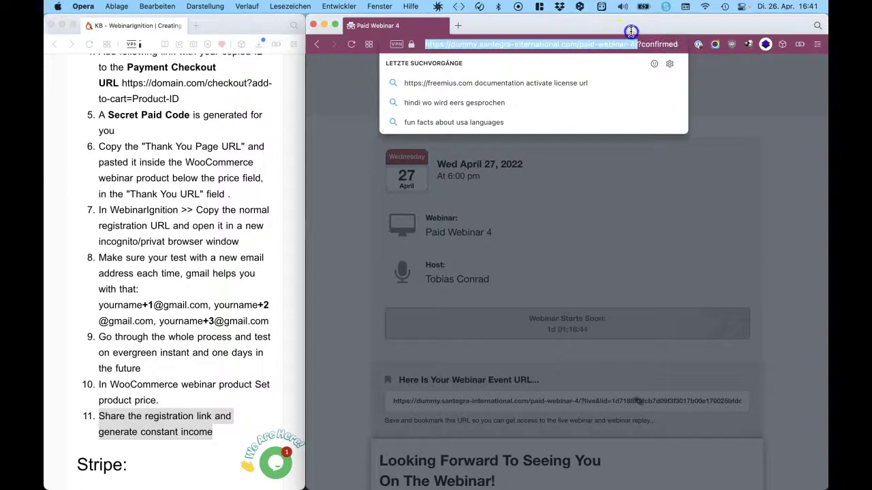